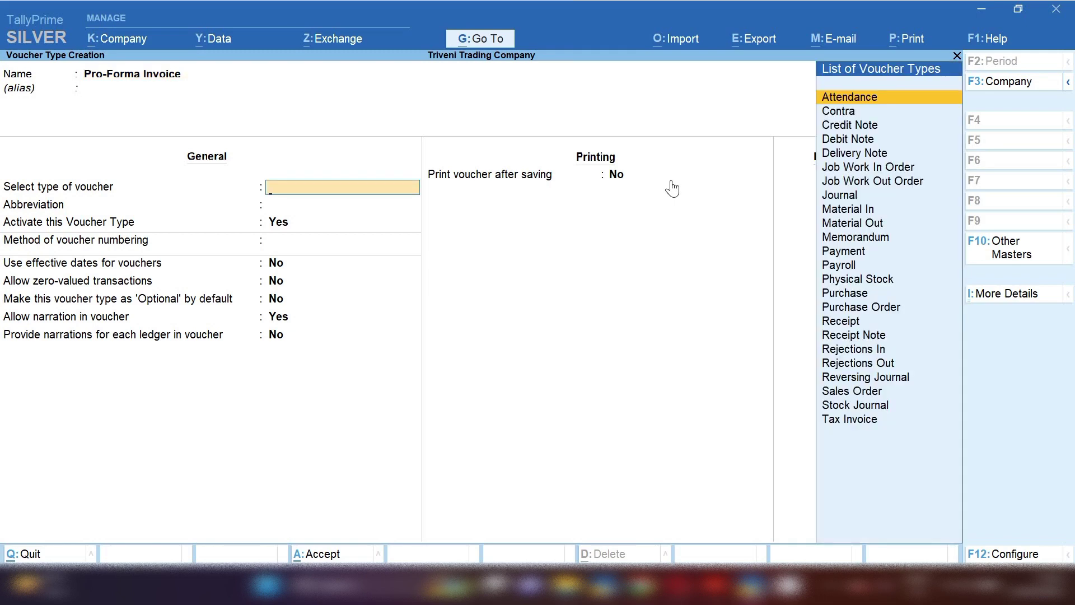
Choose Sales Order as the type of voucher for the new Pro-Forma Invoice voucher type.
key("Down")
key("Down")
key("Down")
key("Down")
key("Down")
key("Down")
key("Down")
key("Down")
key("Down")
key("Down")
key("Down")
key("Down")
key("Down")
key("Down")
key("Down")
key("Down")
key("Down")
key("Down")
key("Down")
key("Down")
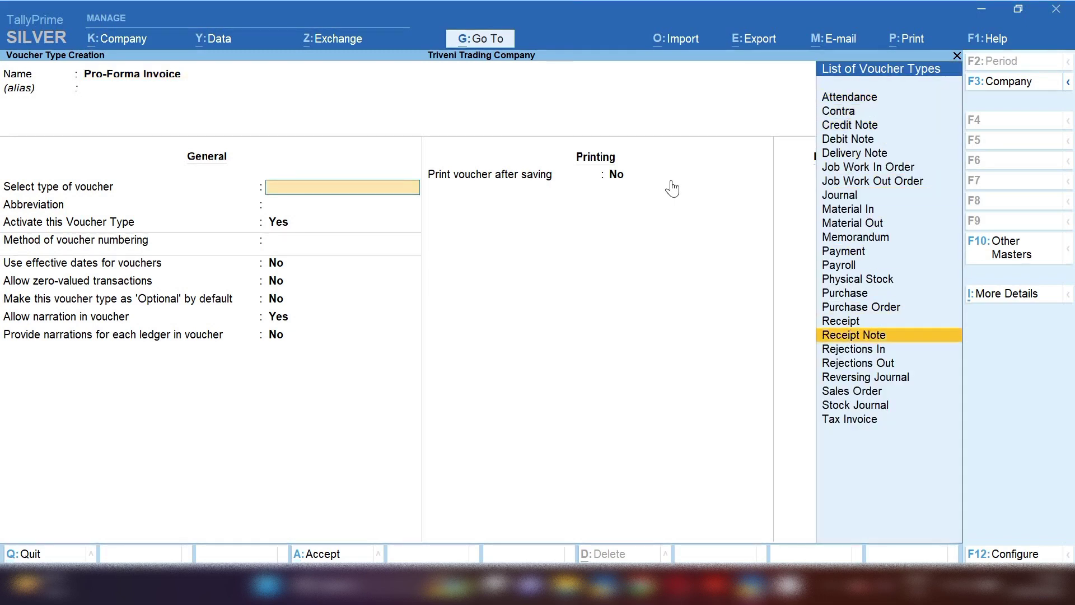
key("Return")
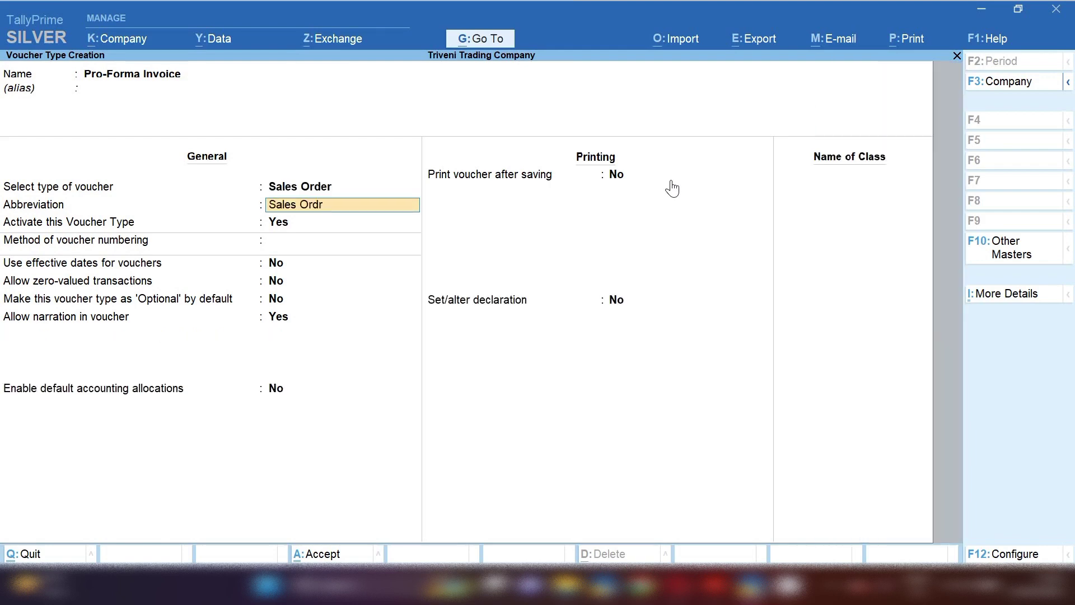
Set the Pro-Forma Invoice voucher numbering to Automatic, keep the other defaults, and save the voucher type.
key("Return")
key("Return")
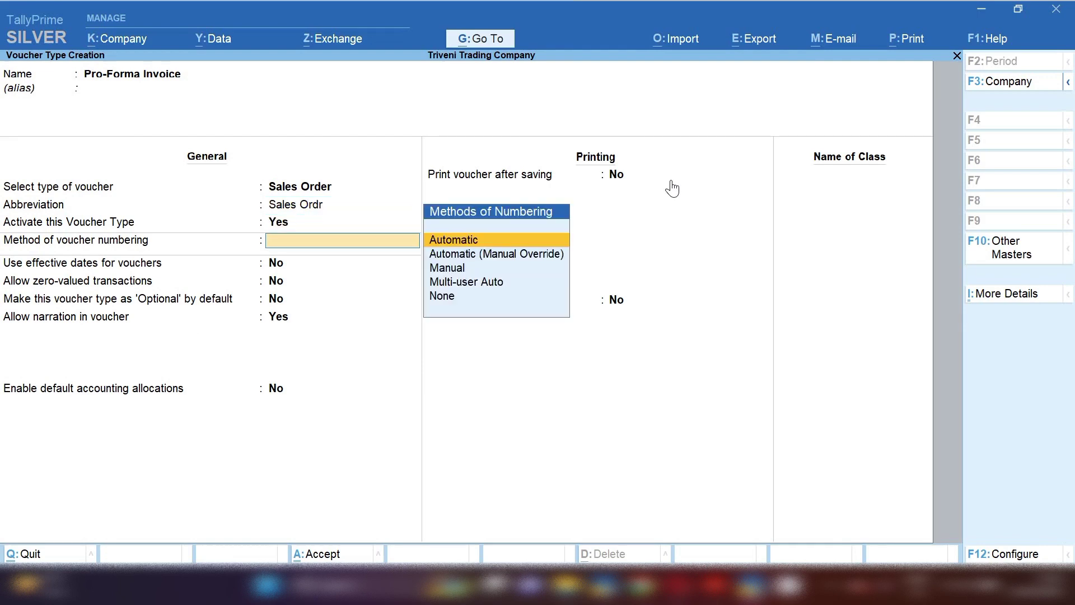
key("Return")
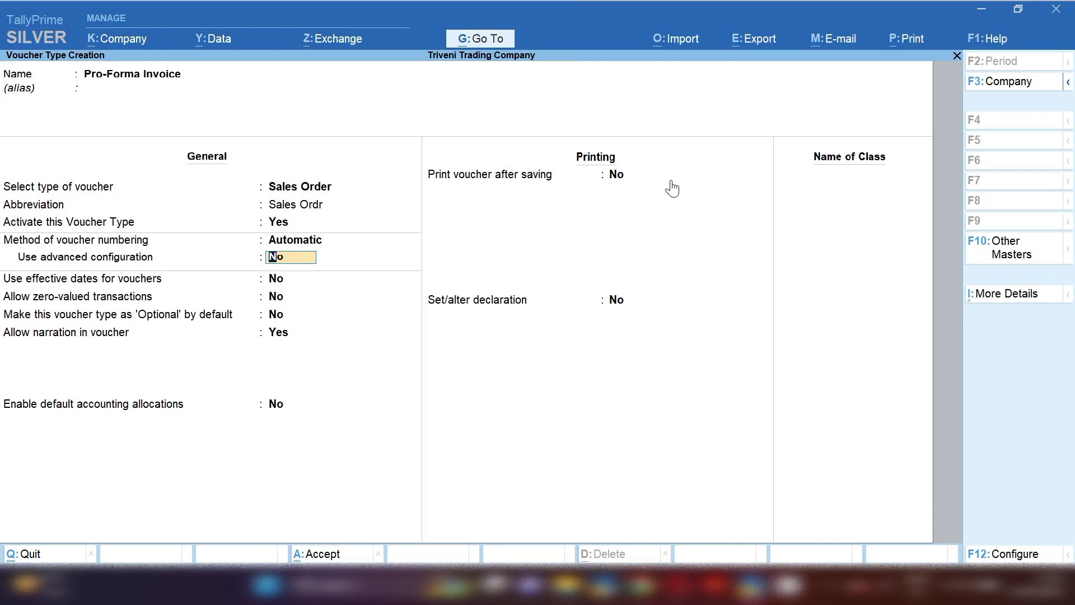
key("Return")
key("Return")
key("Return")
key("Return")
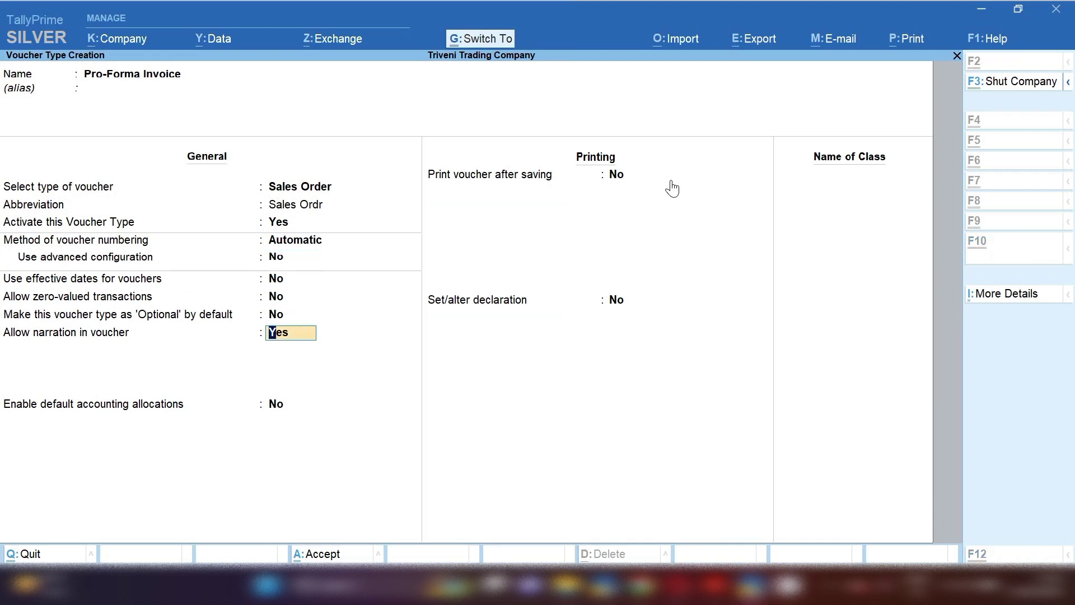
key("ctrl+a")
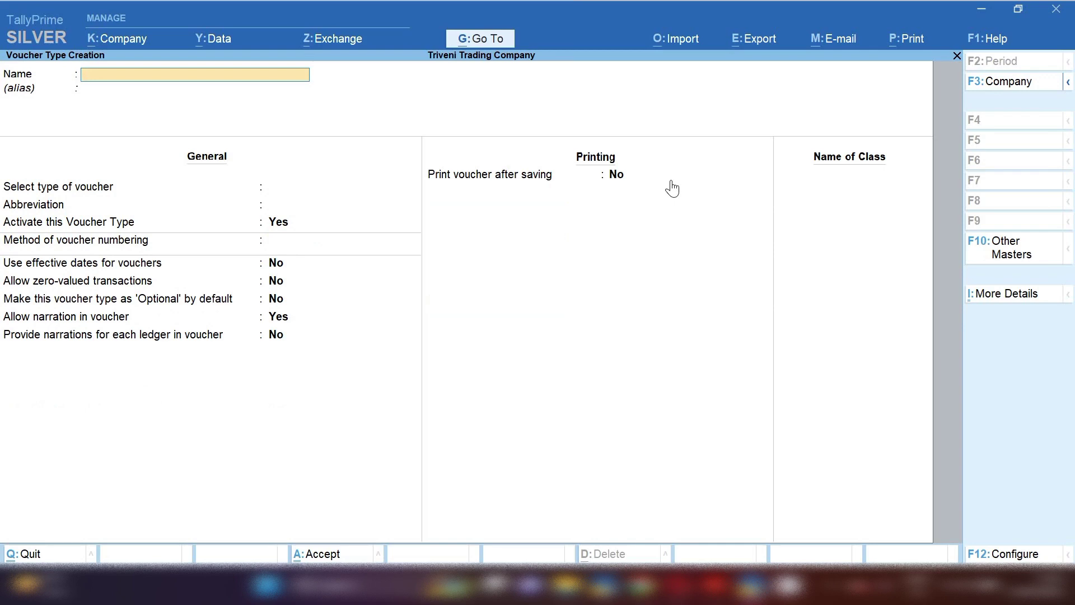
key("Escape")
key("Return")
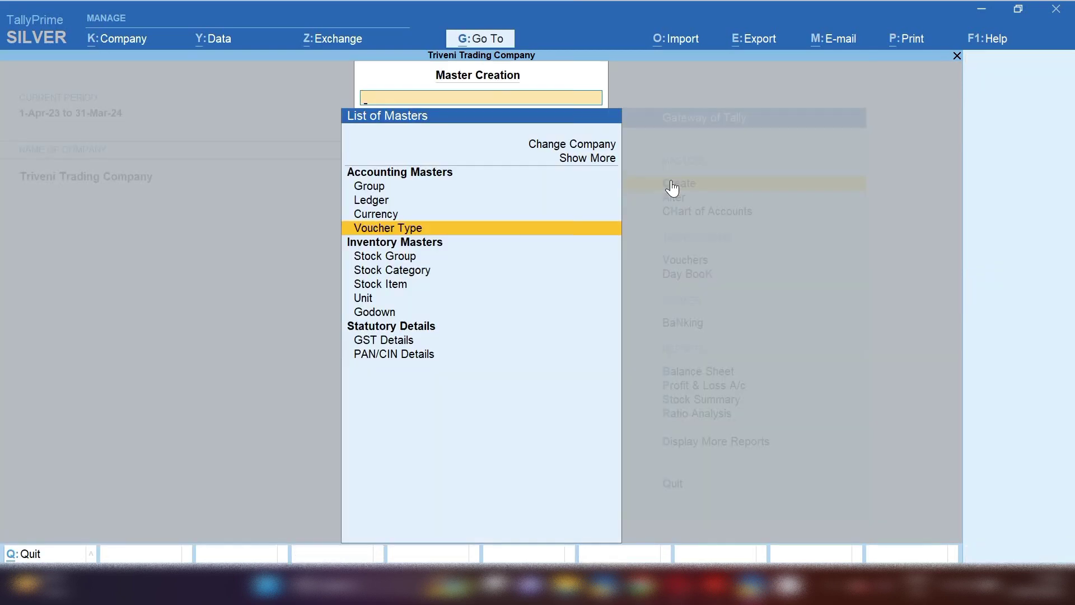
key("Escape")
Look up the Pro-Forma Invoice voucher type in the Statistics report and return to the Gateway of Tally.
key("d")
key("s")
key("s")
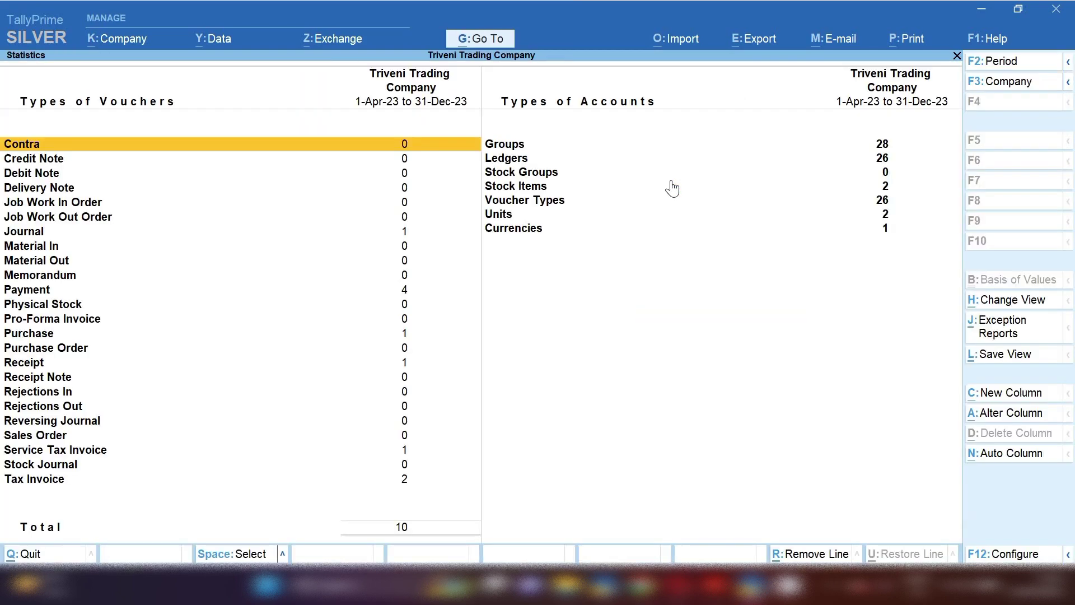
key("p")
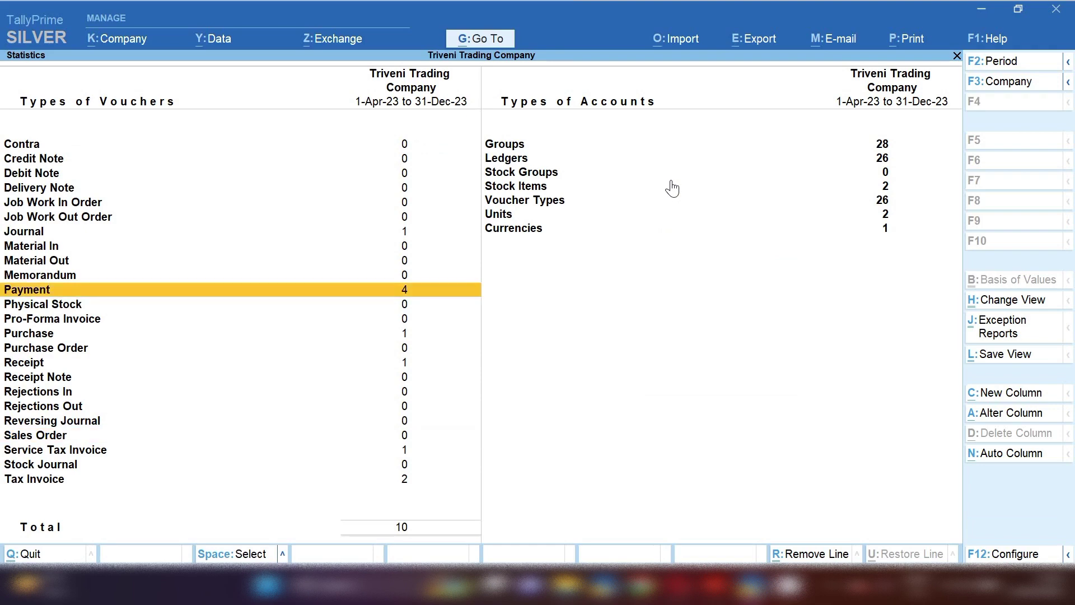
key("Down")
key("Down")
key("space")
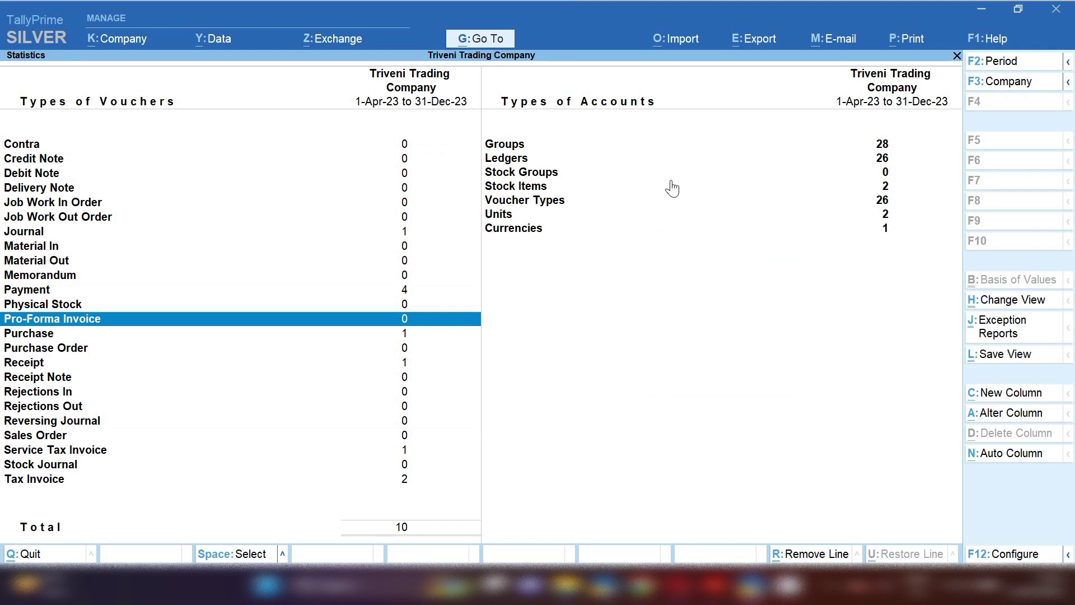
key("Escape")
key("Escape")
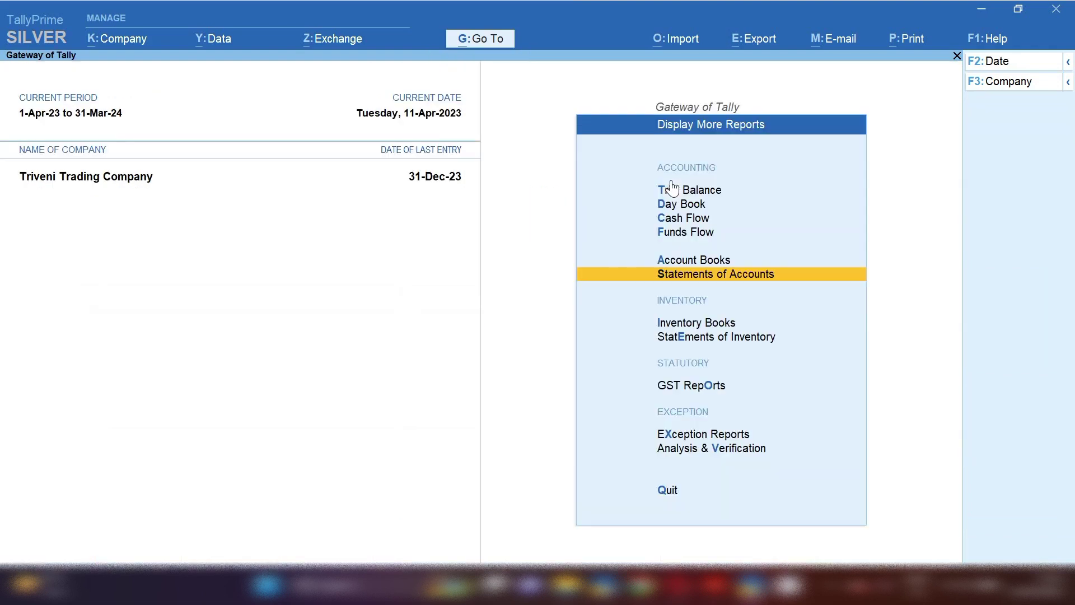
key("Escape")
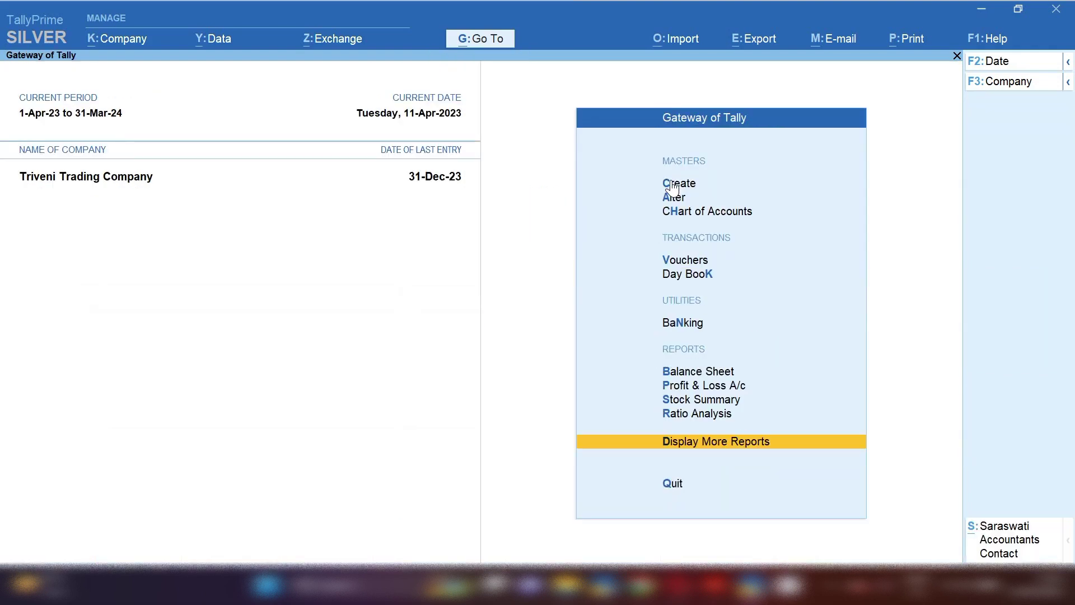
Start a new voucher and change its type to the Pro-Forma Invoice order voucher.
key("v")
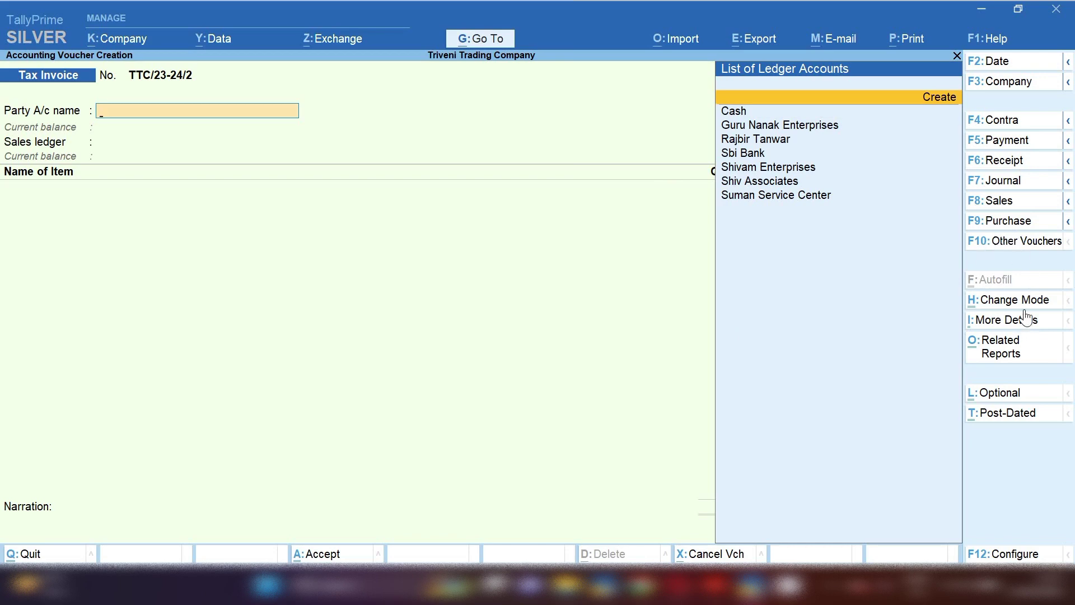
left_click(1011, 241)
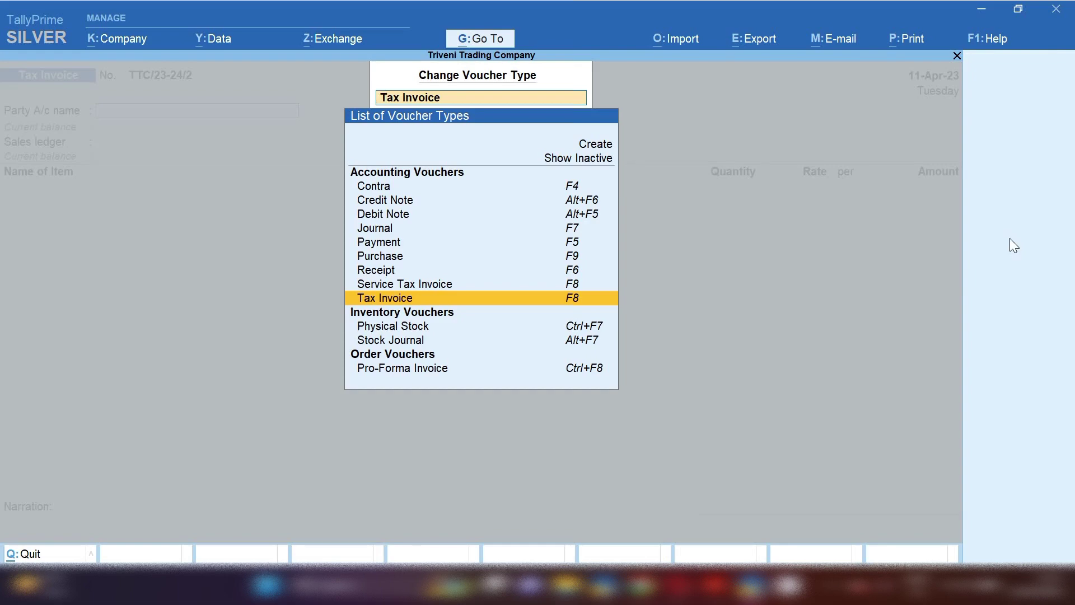
key("Down")
key("Down")
key("Down")
key("Down")
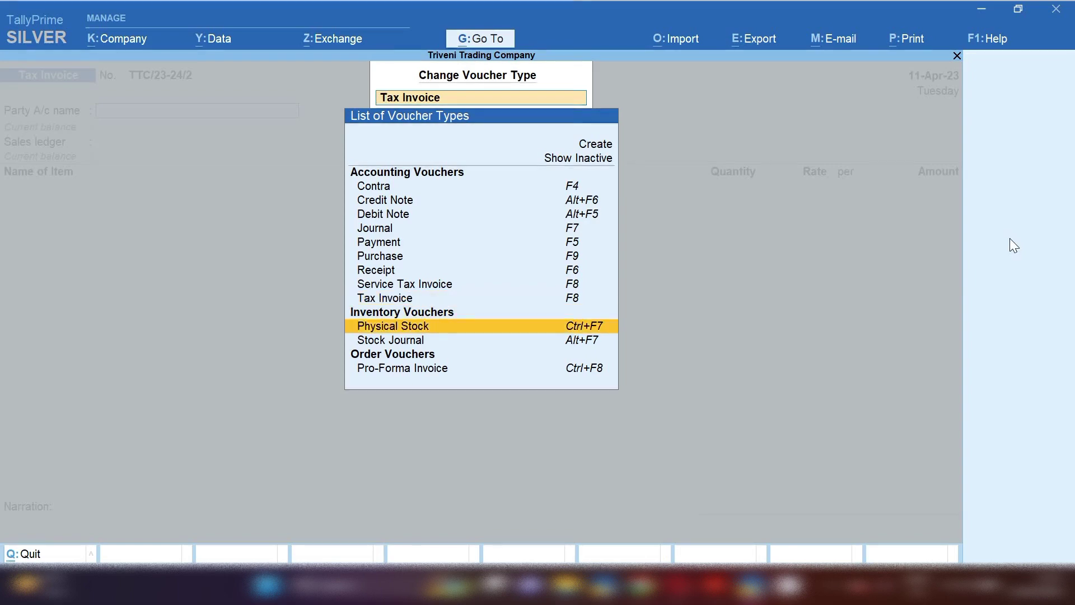
key("Down")
key("Return")
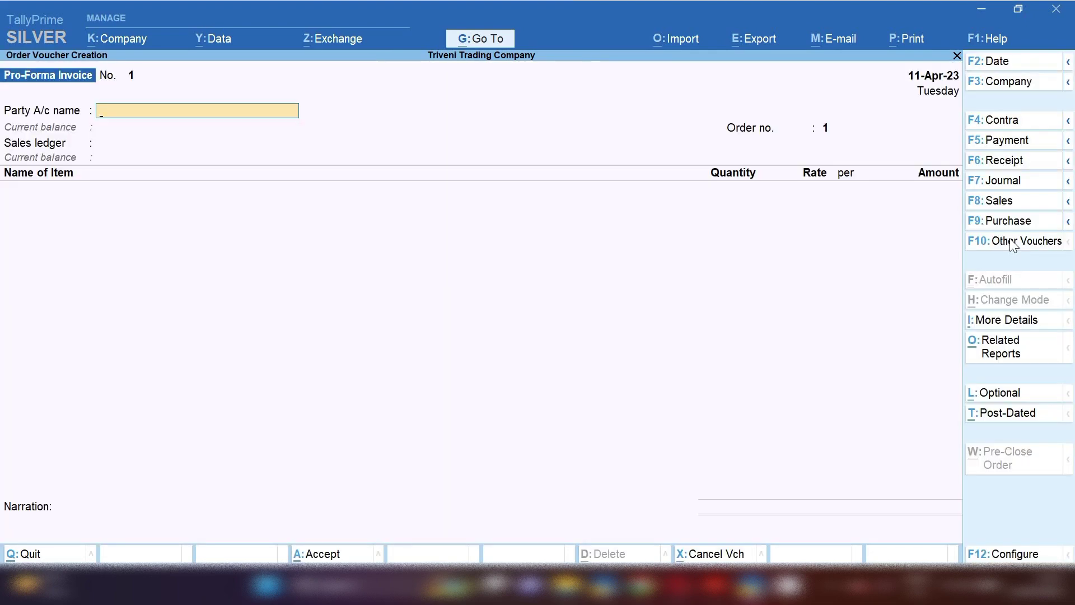
Set the party account to Shivam Enterprises, leaving the order and dispatch details blank and accepting the default party details.
type("S")
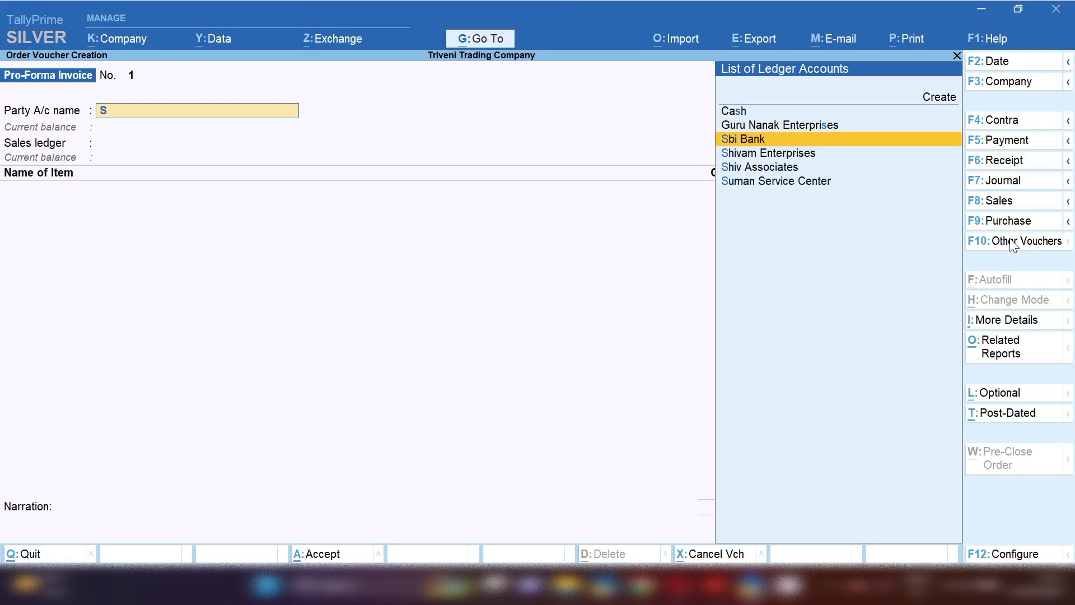
key("Down")
key("Return")
key("Return")
key("Return")
key("Return")
key("Return")
key("Return")
key("Return")
key("Return")
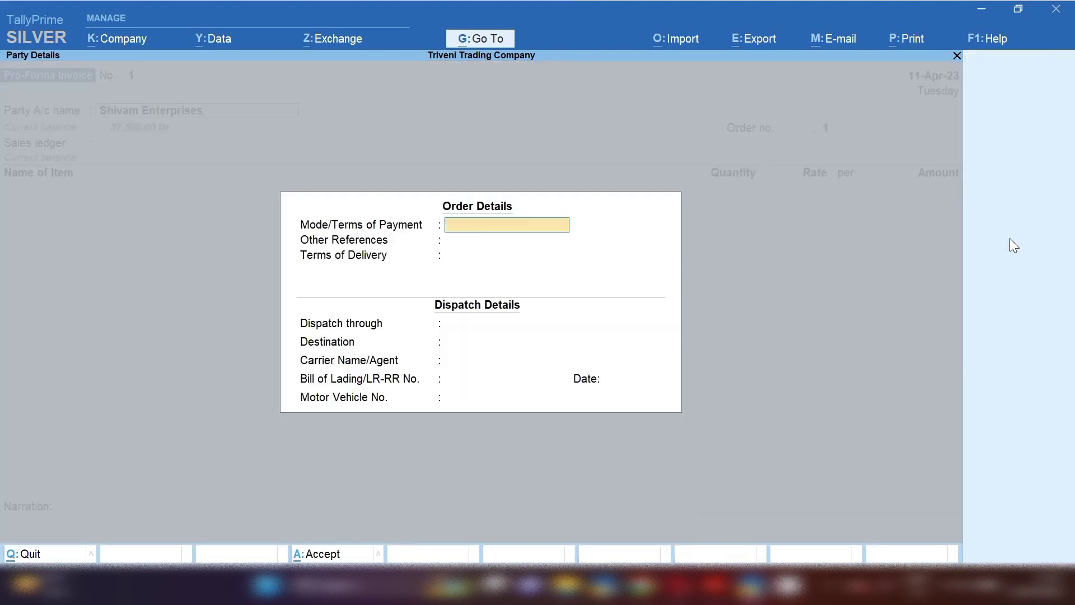
key("Return")
key("Return")
key("Return")
key("Return")
key("Return")
key("Return")
key("Return")
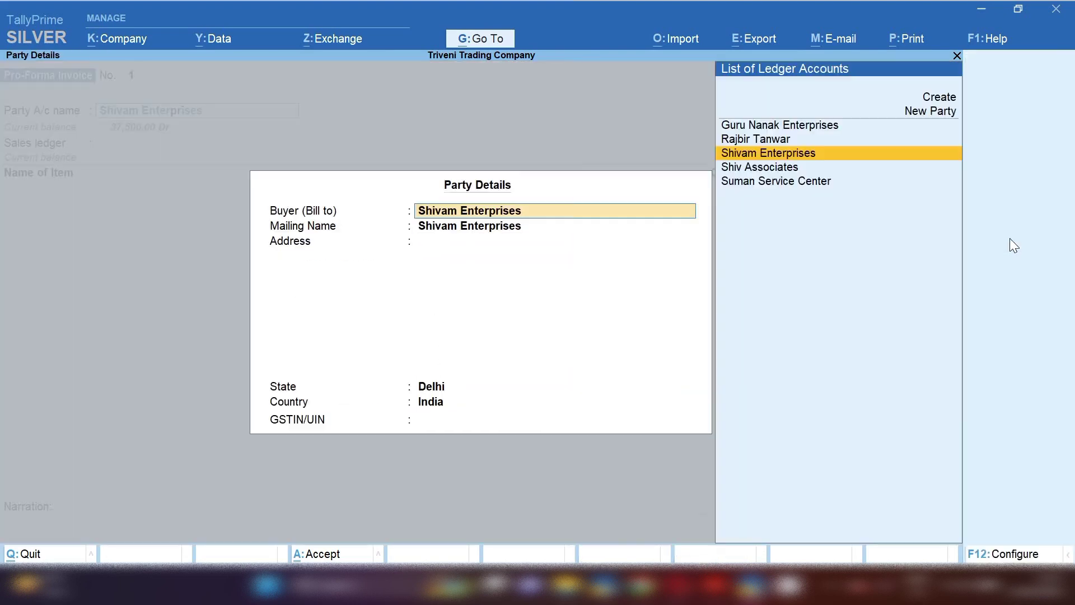
key("Return")
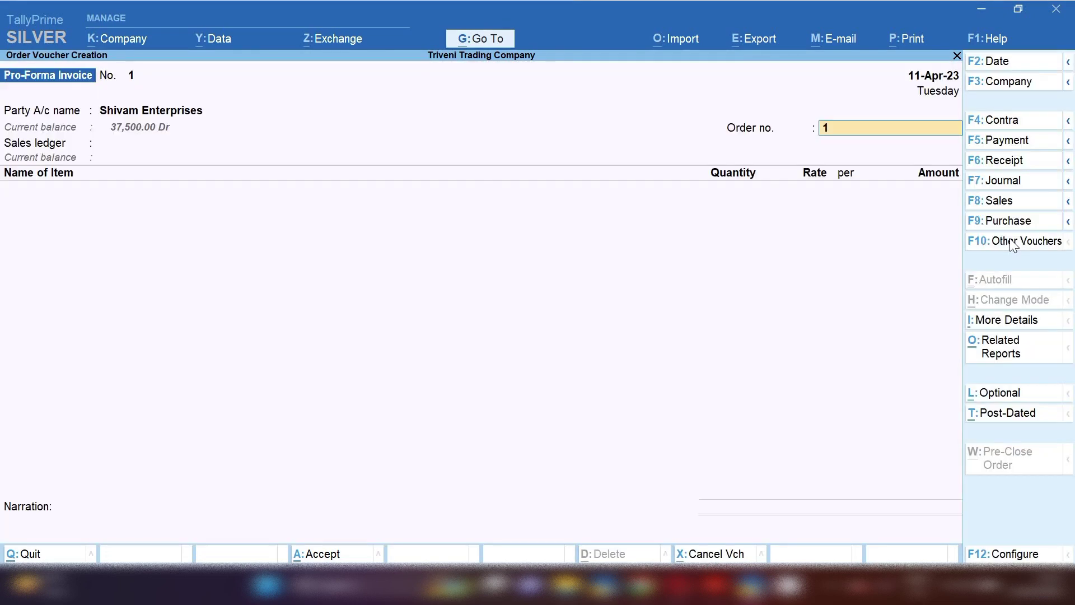
Select Sale Account as the sales ledger and add the item Aggerbathies without a description.
key("Return")
key("Return")
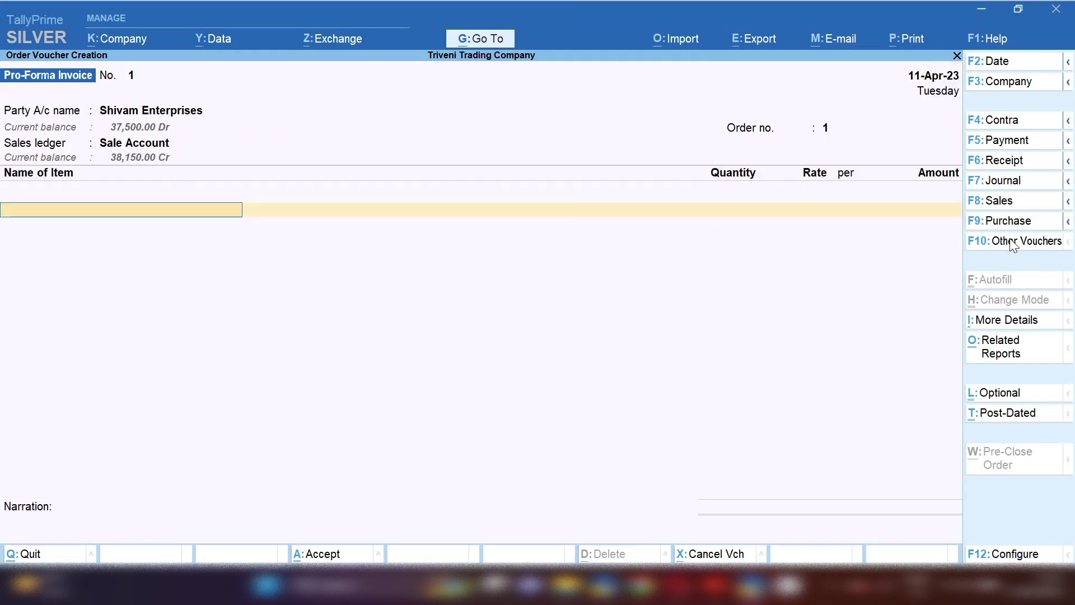
type("A")
key("Return")
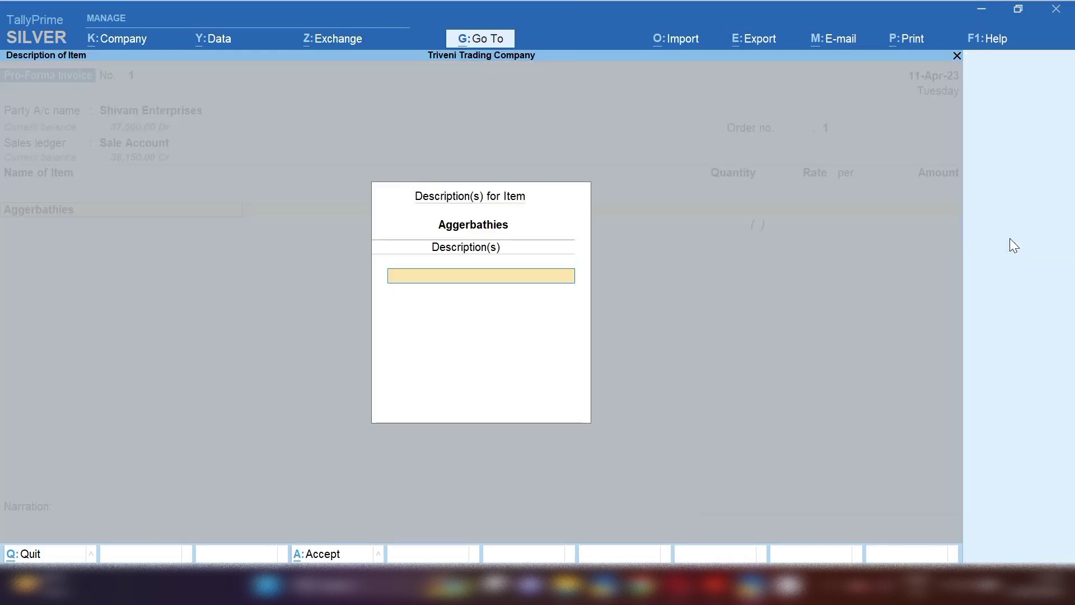
key("Return")
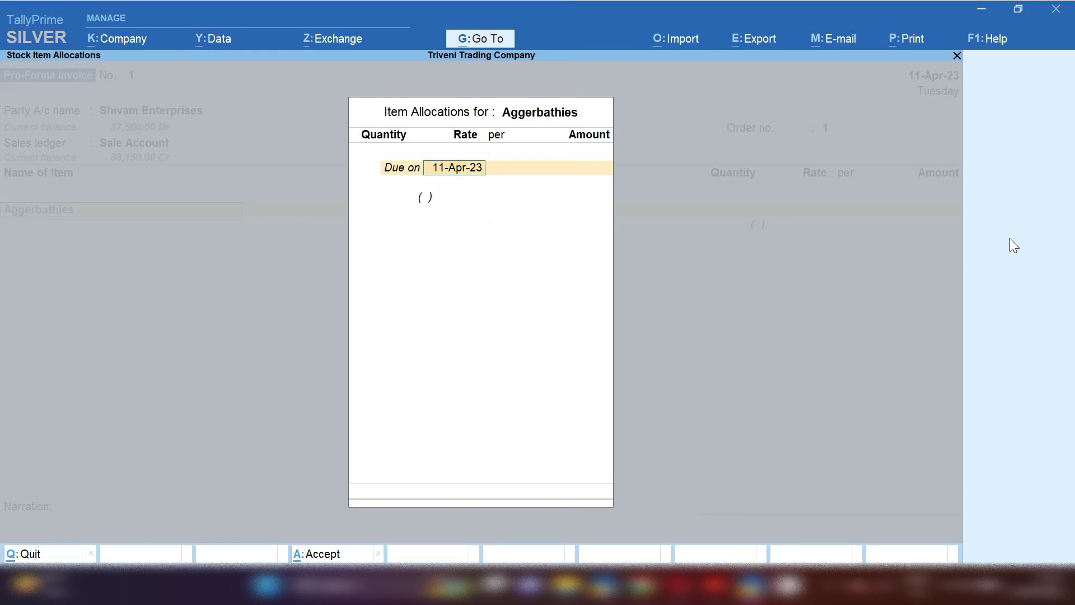
Allocate 800 pcs of Aggerbathies at a rate of 150.00 per pcs, due on 11-Apr-23.
key("Return")
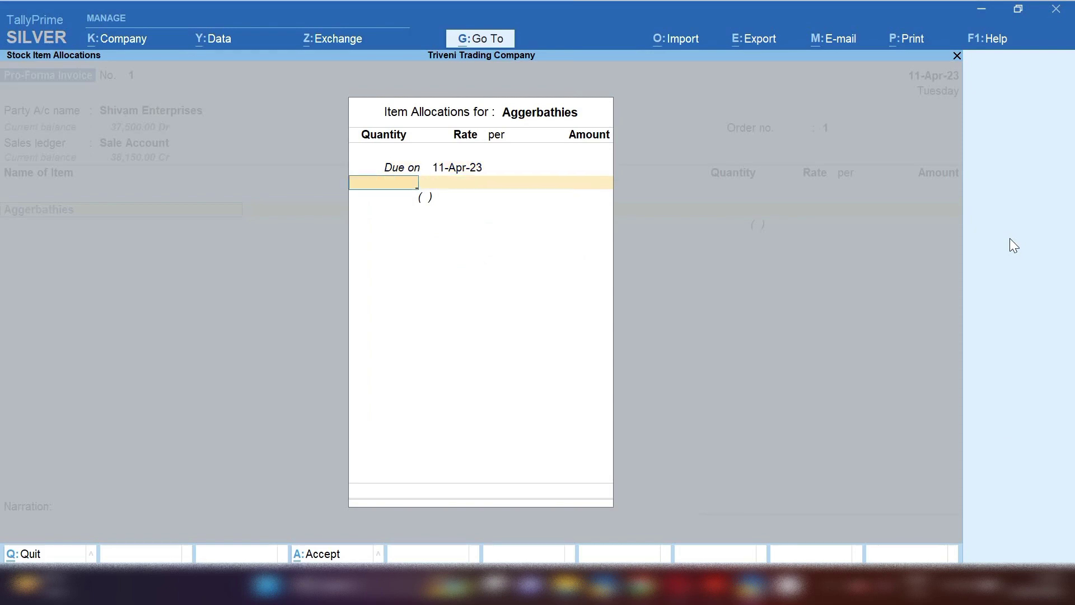
type("800")
key("Return")
key("Return")
key("Return")
key("Return")
key("Return")
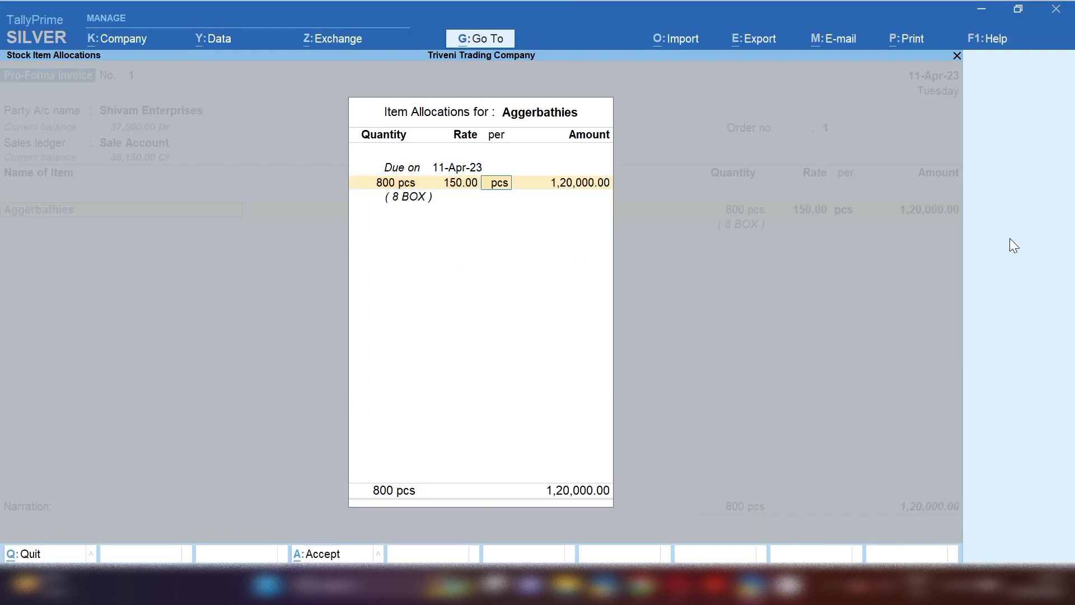
key("Return")
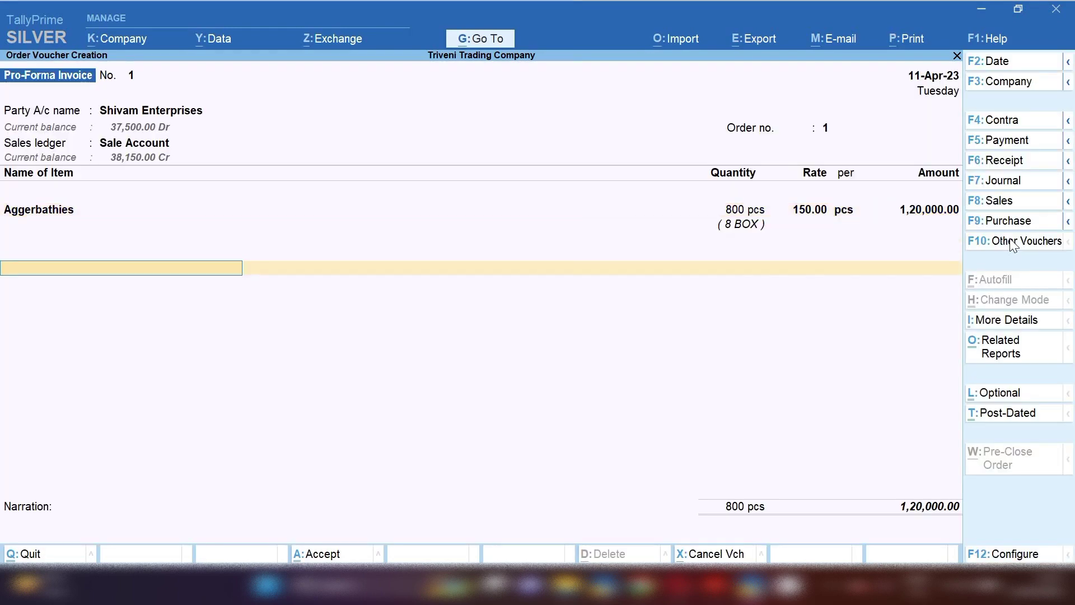
Start creating a new ledger from the invoice's ledger line and name it Output Cgst.
type("ist")
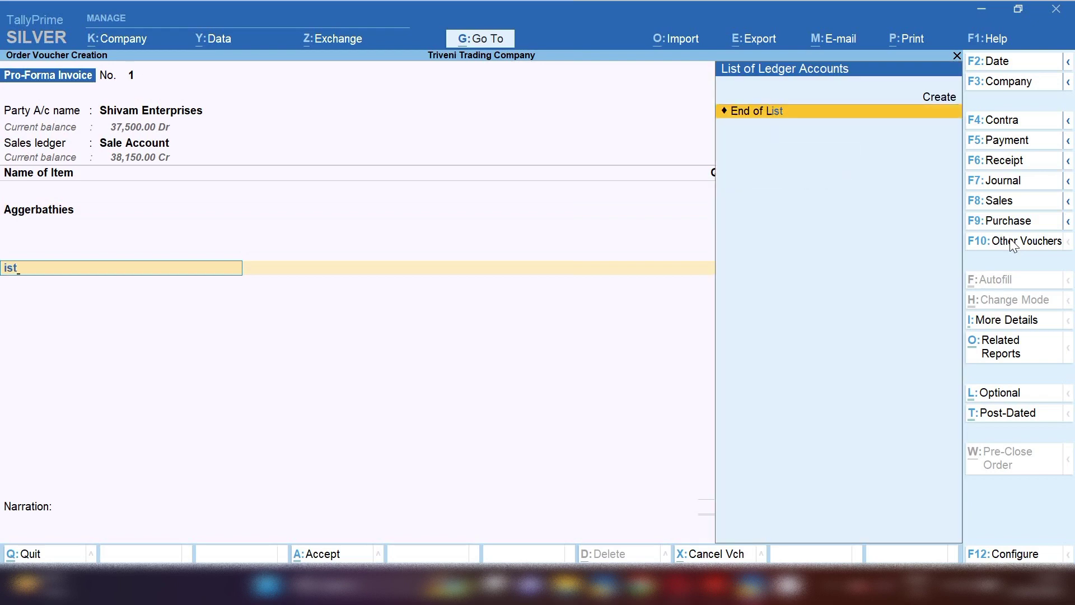
key("alt+c")
type("Cgs")
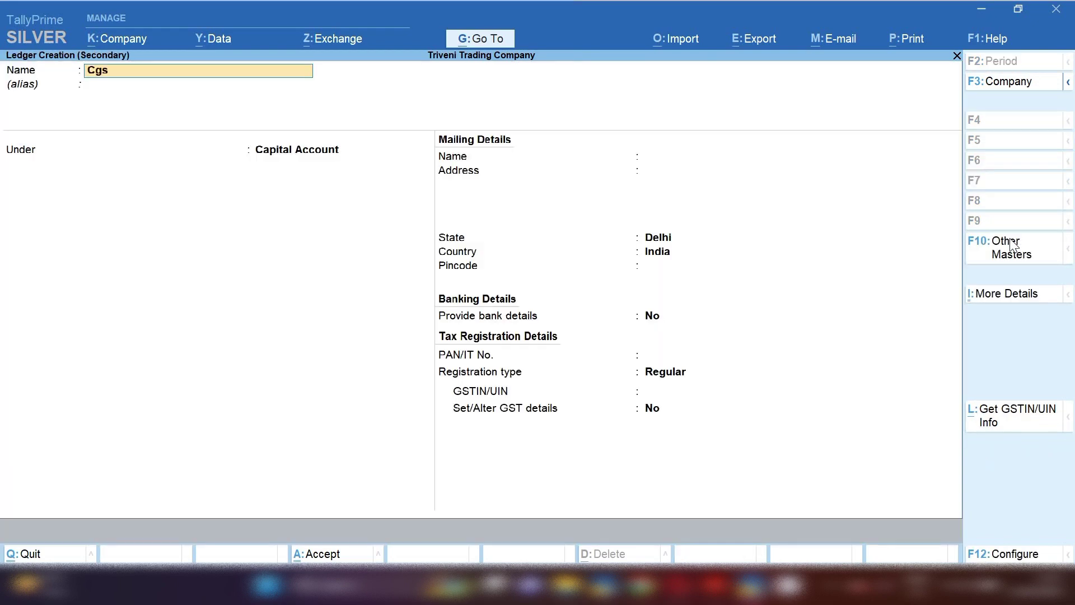
key("BackSpace")
key("BackSpace")
key("BackSpace")
type("Output Cgst")
key("Return")
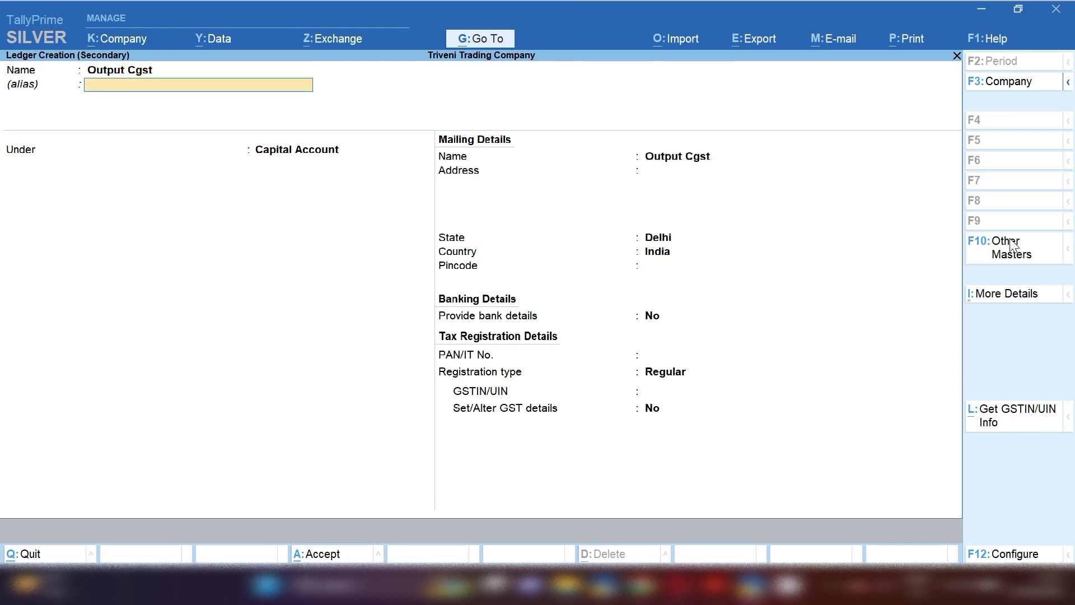
Group Output Cgst under Duties & Taxes as GST with tax type Central Tax, save it, and apply it to the invoice.
key("Return")
type("Du")
key("Return")
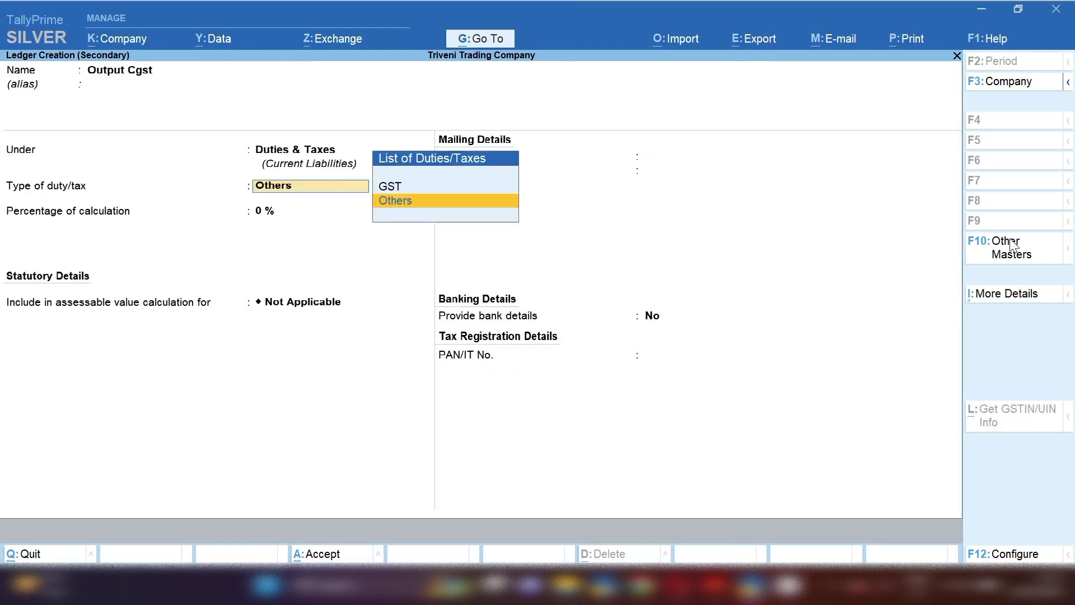
key("Up")
key("Return")
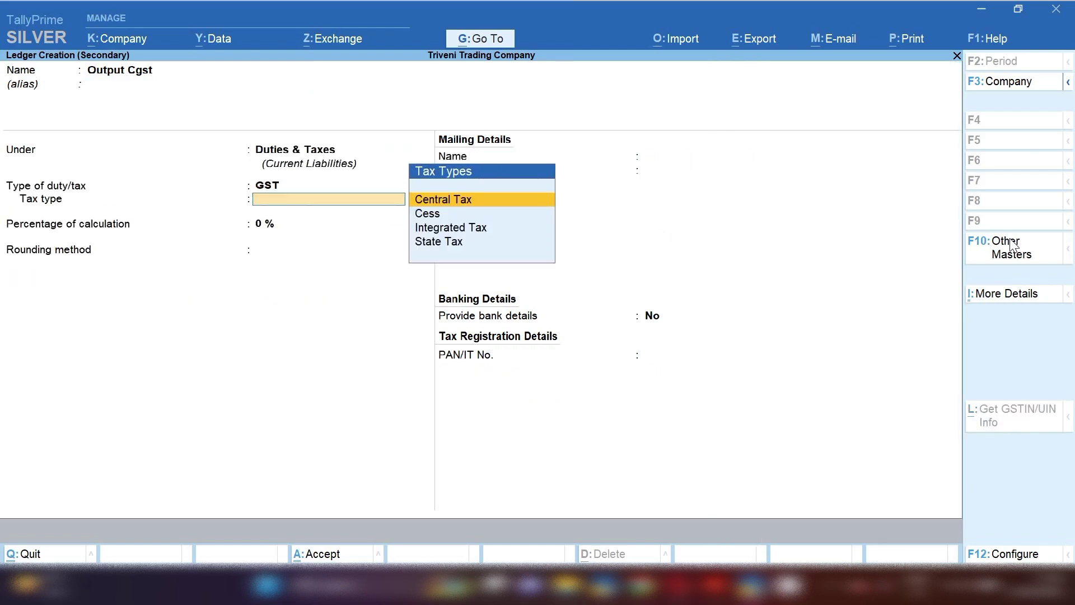
key("Down")
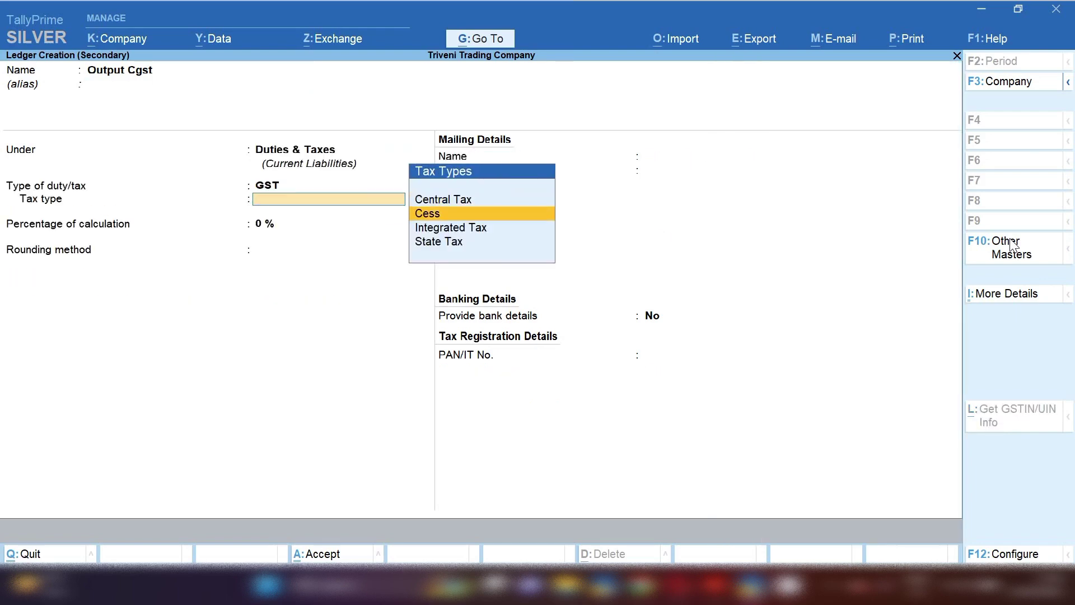
key("Up")
key("Return")
key("ctrl+a")
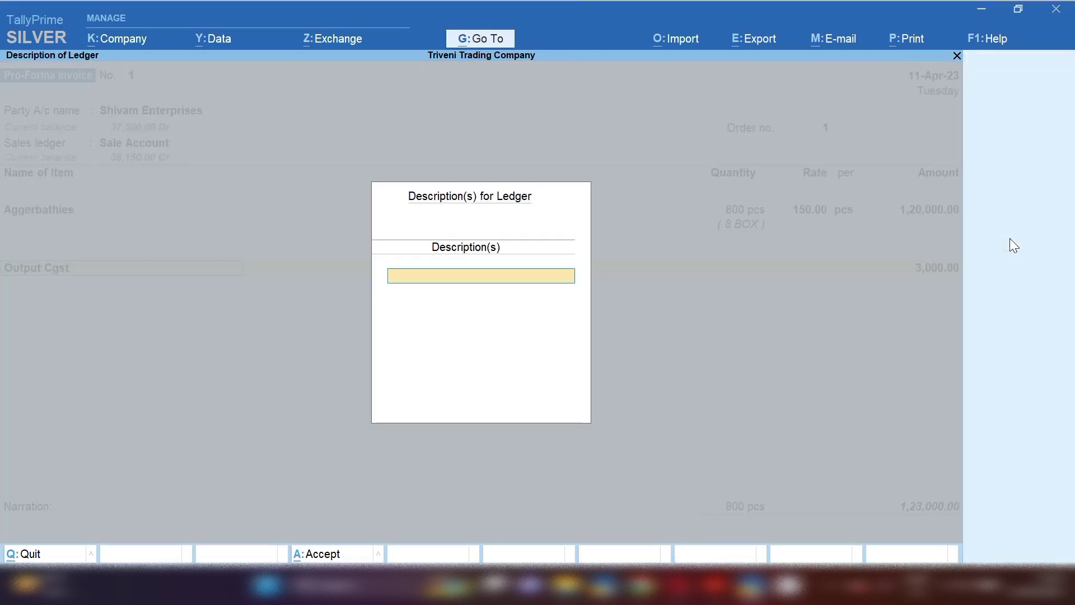
key("Return")
key("Return")
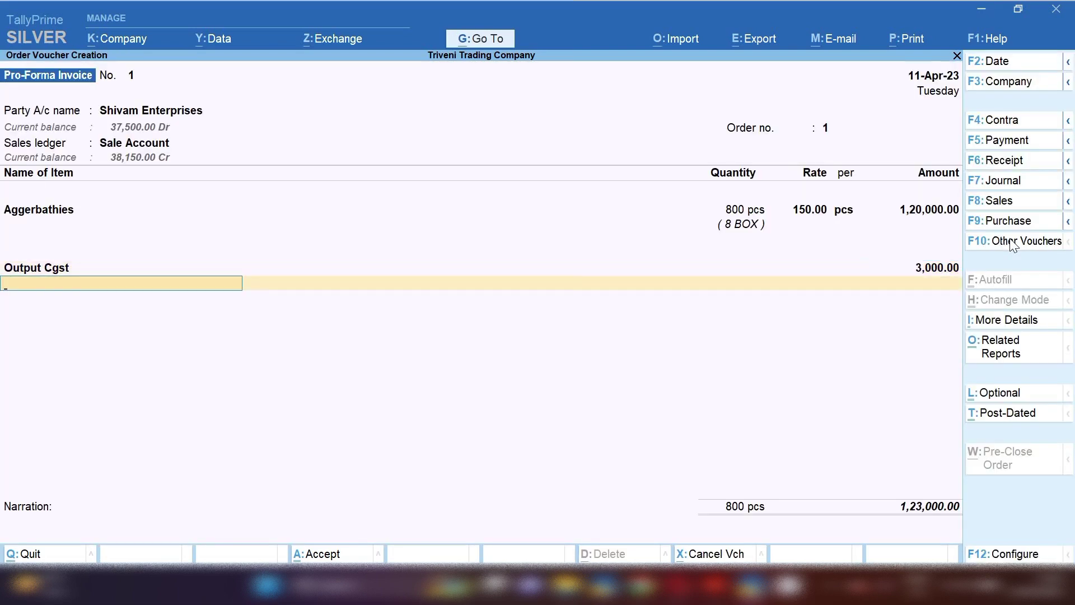
Start creating a second tax ledger from the invoice's ledger line, named Output Sgst and grouped under Duties & Taxes.
key("alt+c")
type("Outpur")
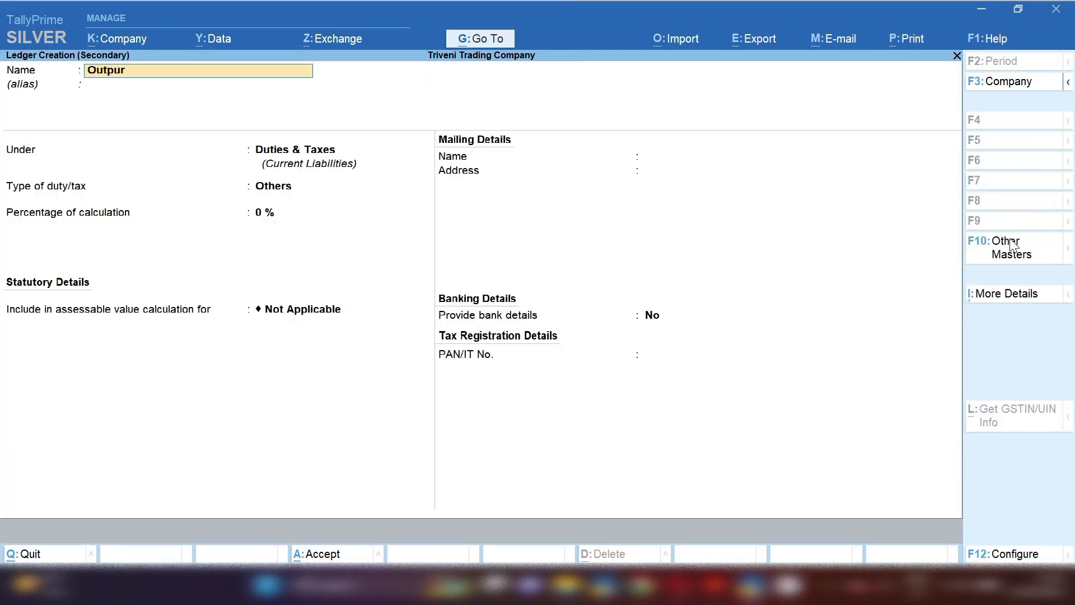
type("t Sgst")
key("Return")
key("Return")
key("Return")
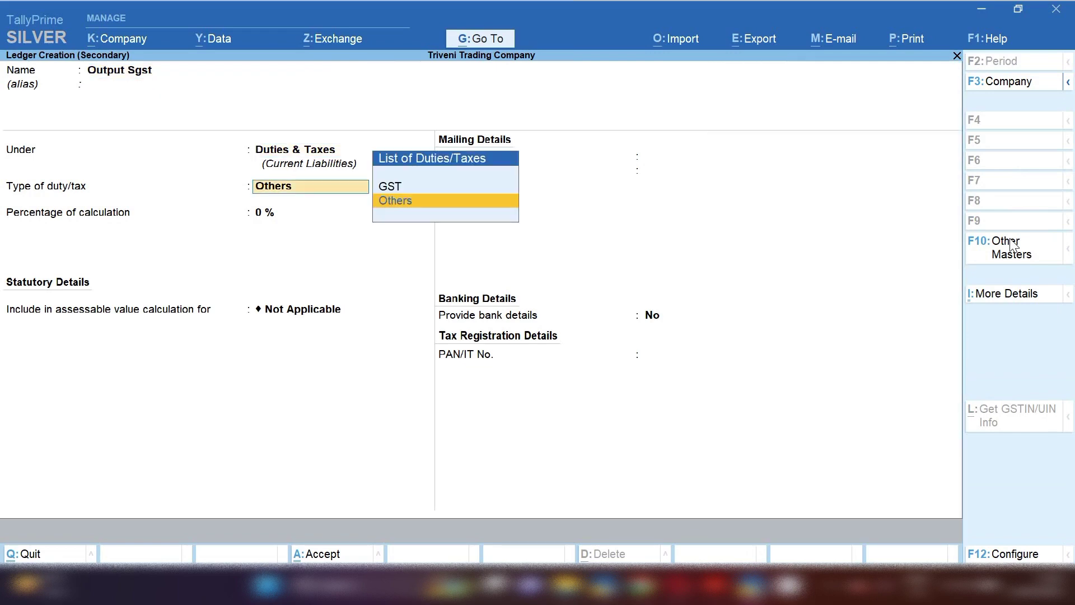
Set Output Sgst's duty type to GST with tax type State Tax, save it, and apply it to the invoice without a description.
key("Up")
key("Return")
key("Down")
key("Down")
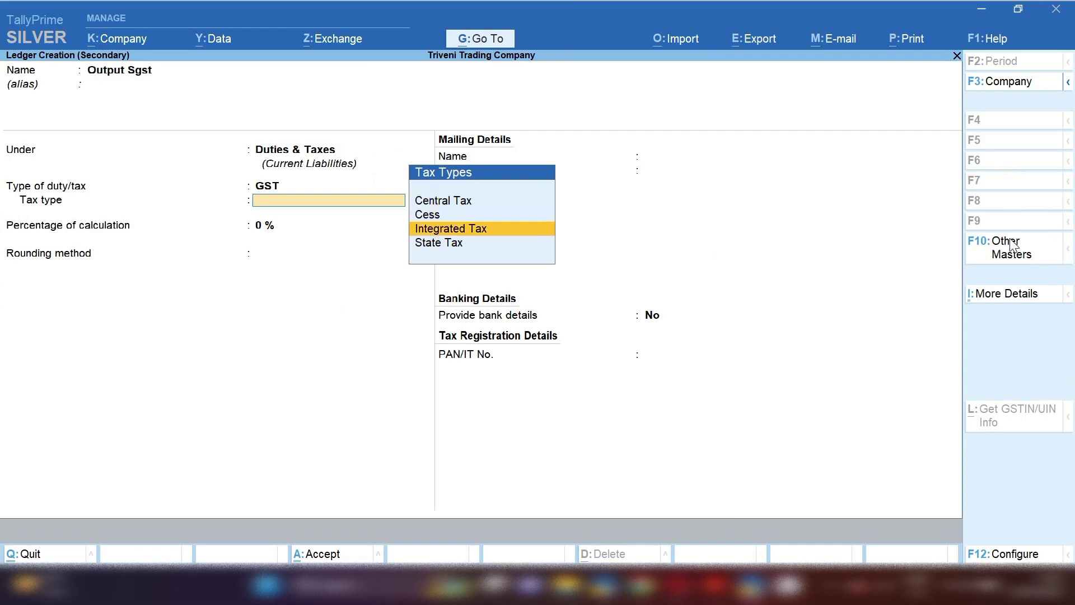
key("Down")
key("Return")
key("ctrl+a")
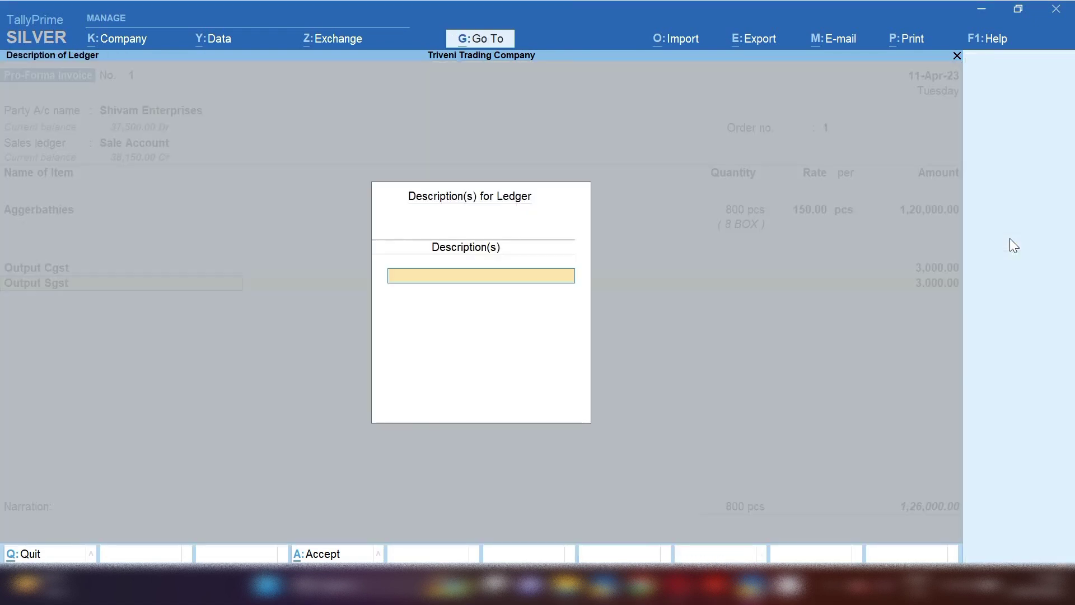
key("Return")
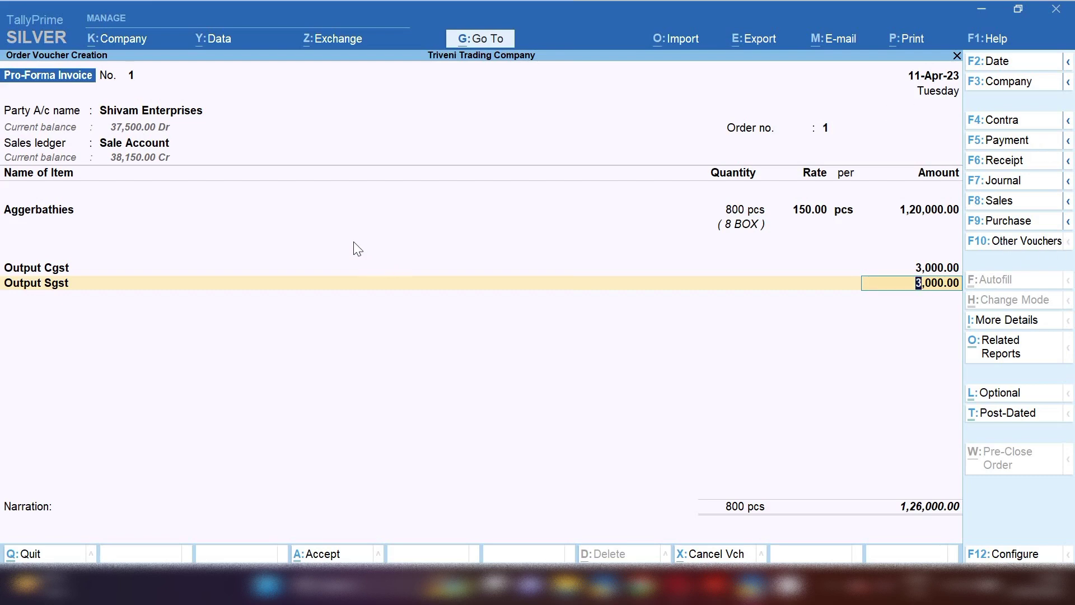
Preview the current invoice's printout zoomed in, check its title and details, and return to the print settings.
left_click(908, 38)
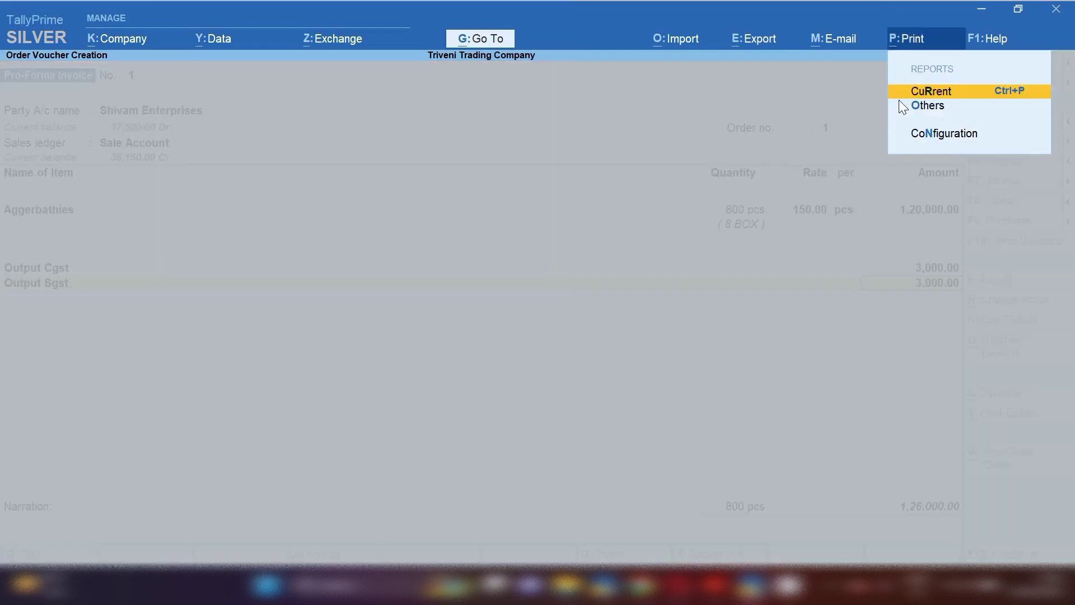
left_click(908, 94)
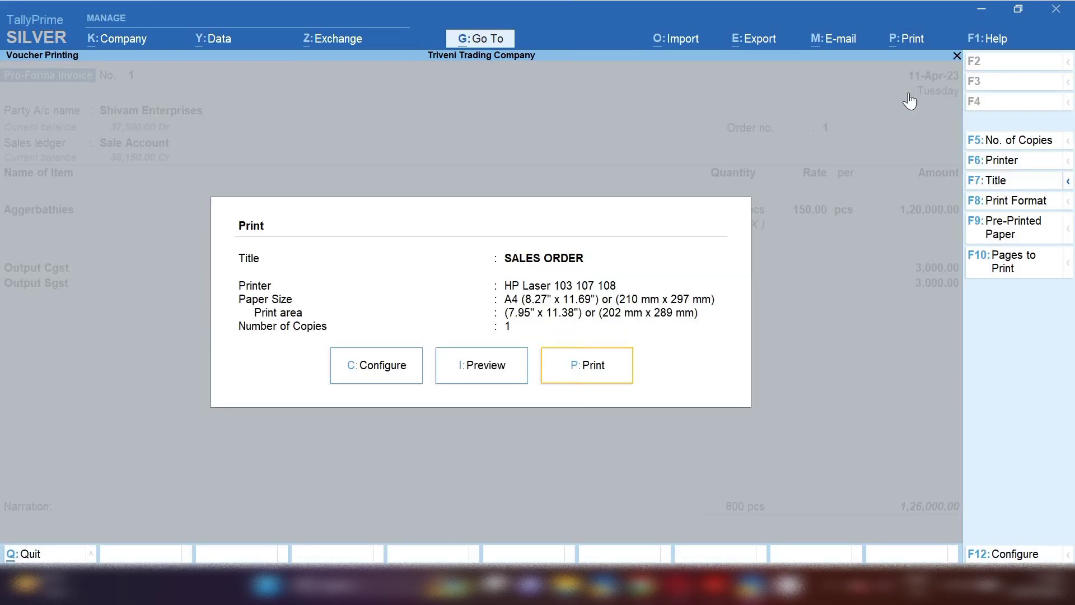
left_click(468, 375)
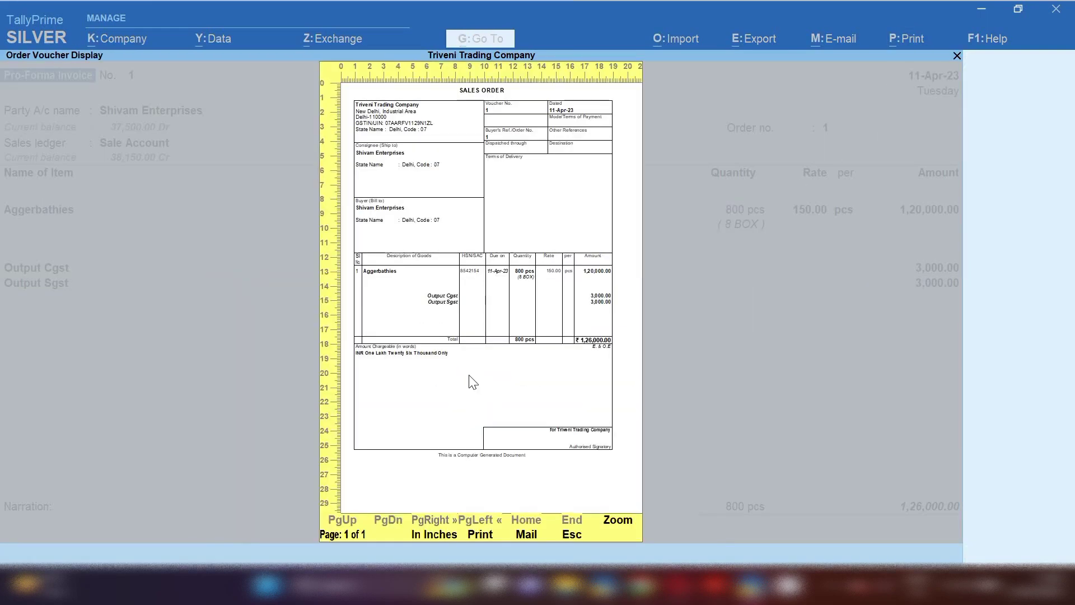
left_click(473, 382)
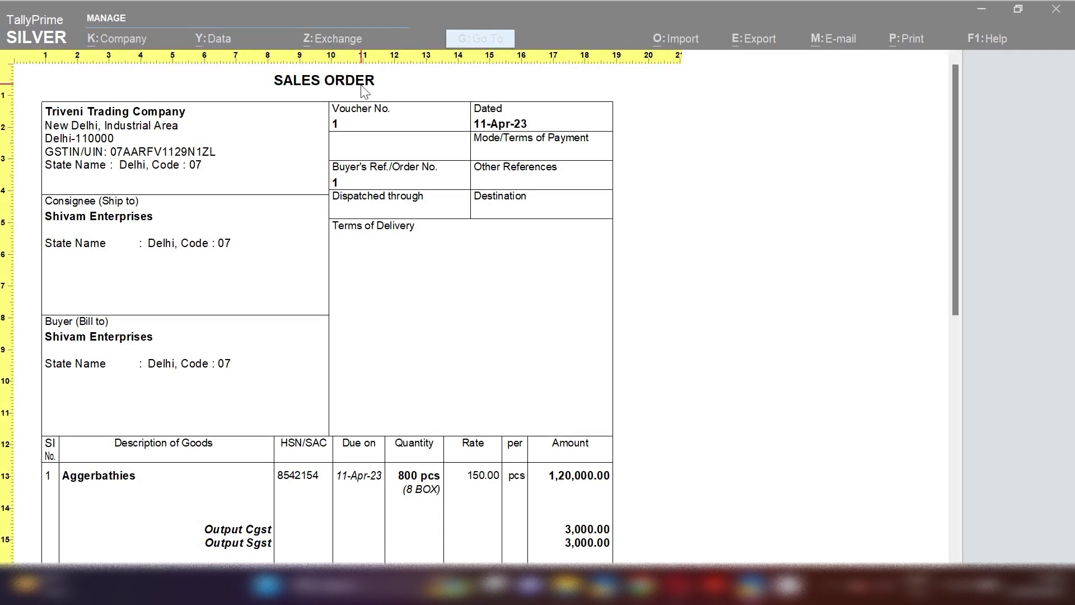
scroll(478, 185, "down", 1)
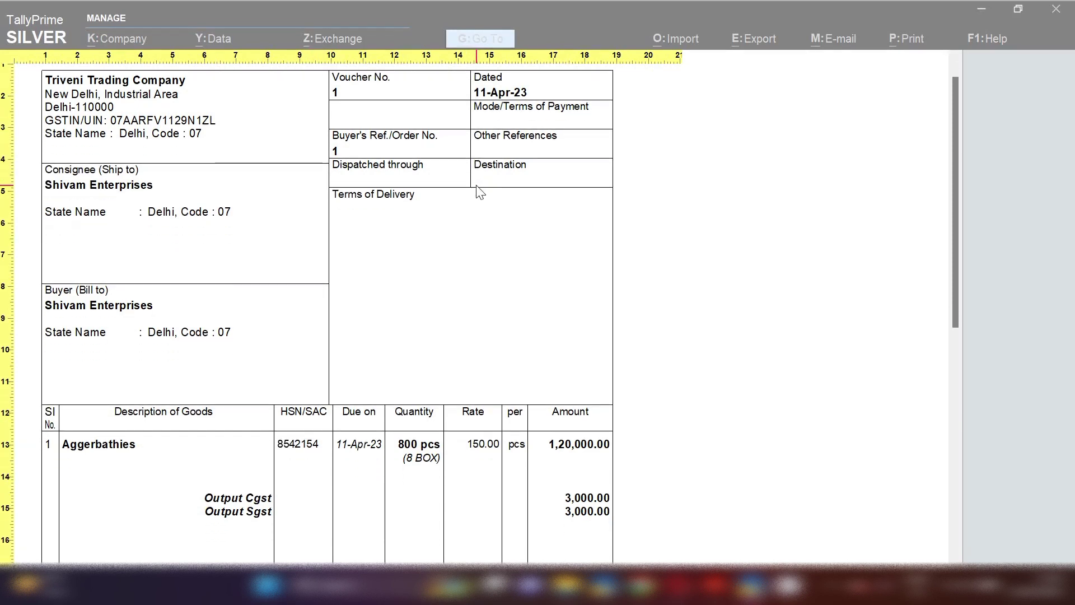
left_click(478, 191)
key("Escape")
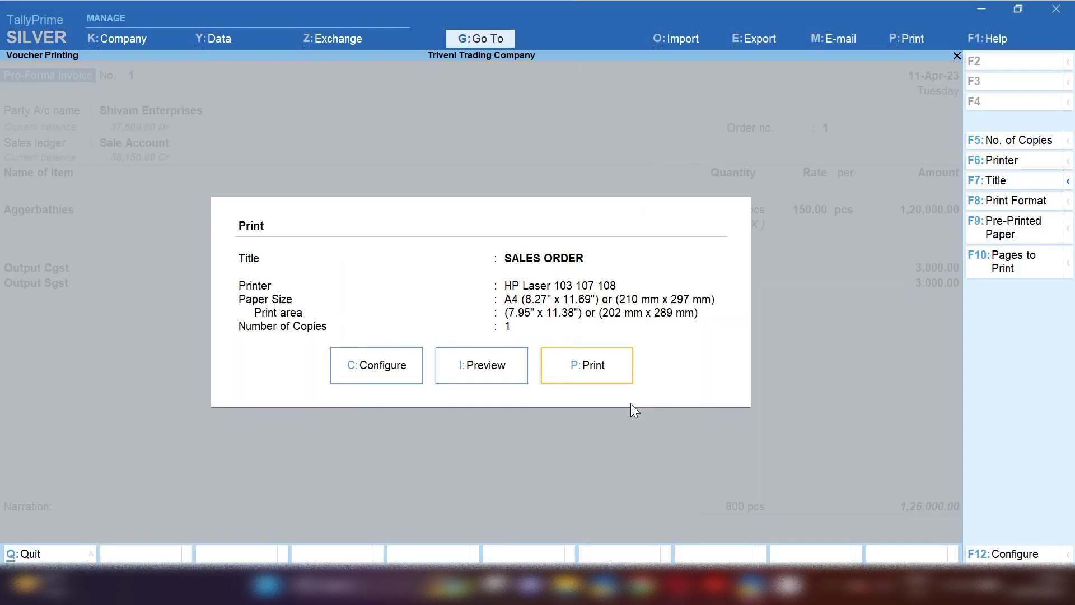
Change the printout's title to Pro-Forma Invoice in the print configuration and accept the settings.
left_click(354, 376)
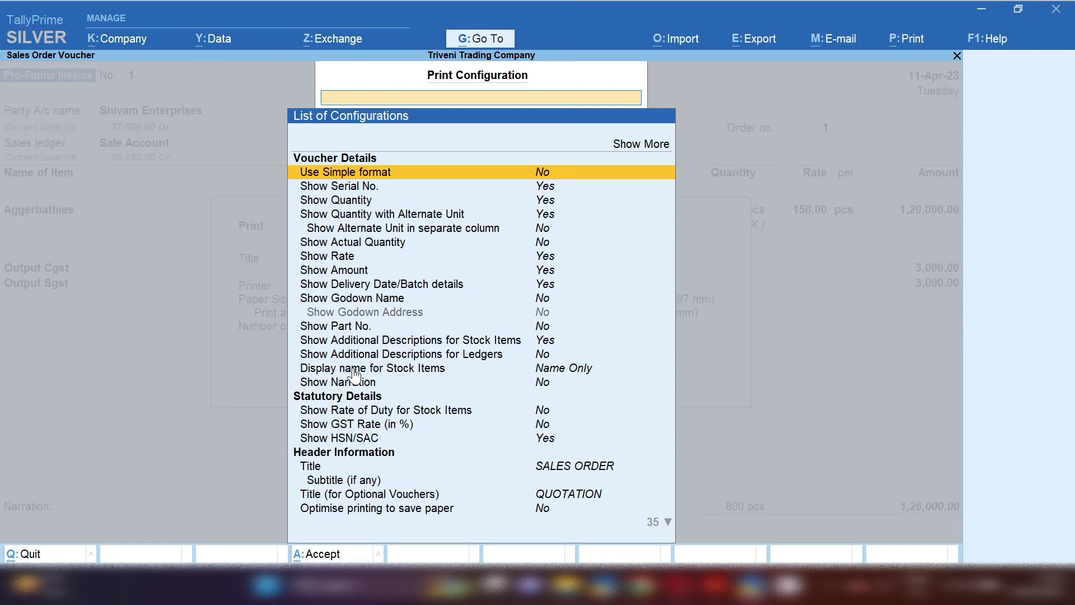
left_click(321, 471)
left_click(321, 471)
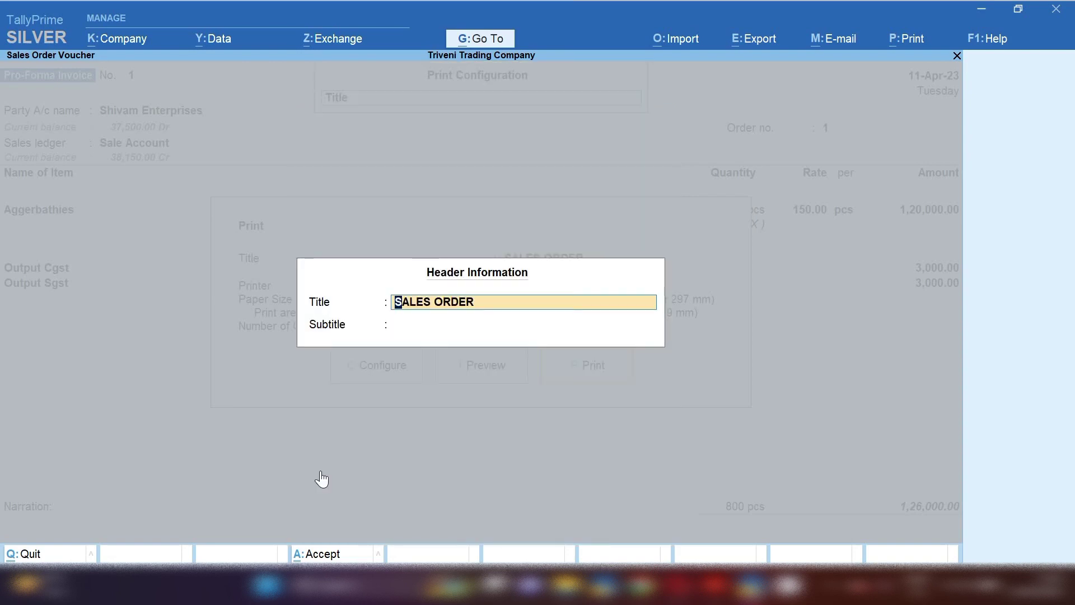
type("Pro-Forma Invoic")
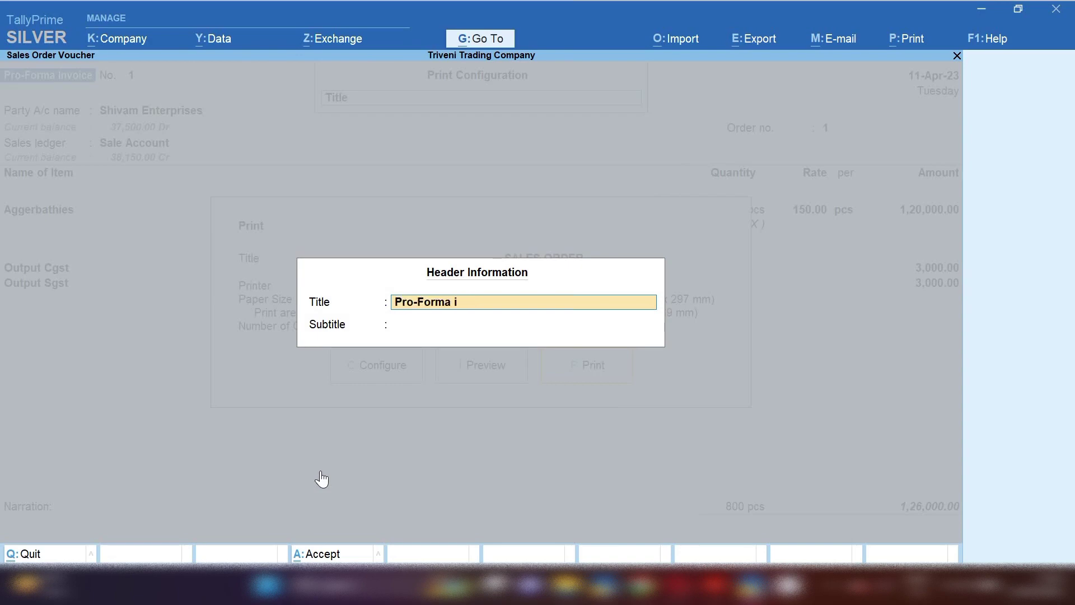
type("e")
key("Return")
key("Return")
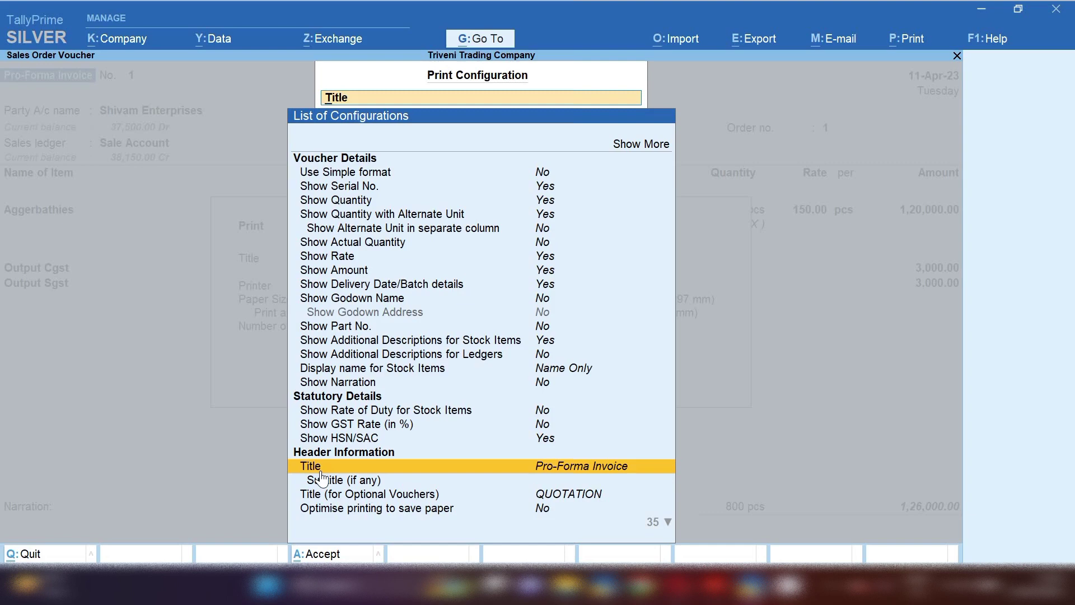
key("ctrl+a")
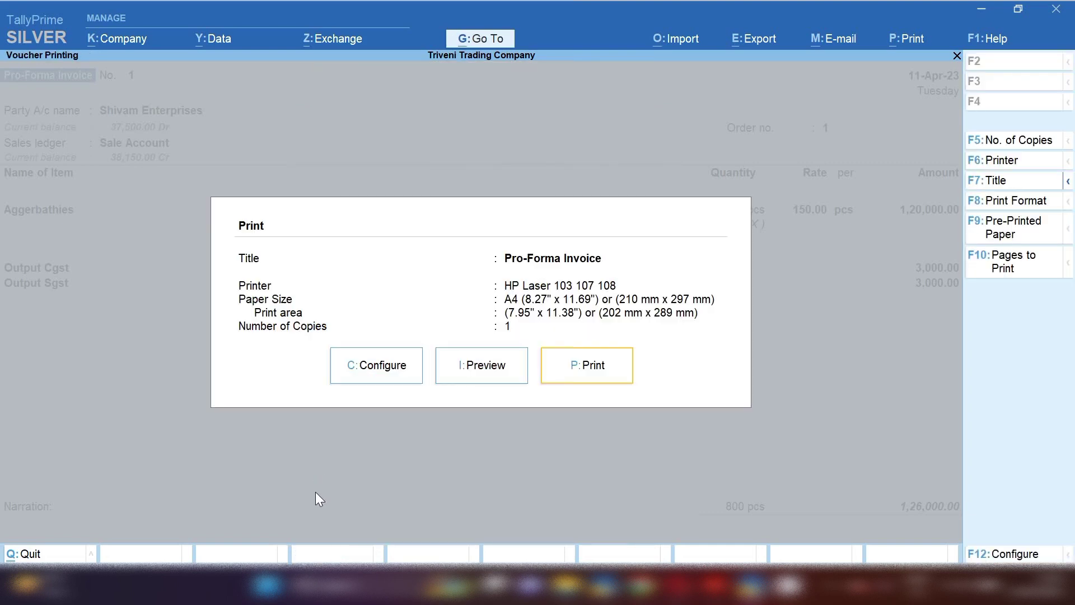
Preview the retitled printout zoomed in, close the preview, and save the pro-forma invoice.
left_click(505, 367)
left_click(504, 368)
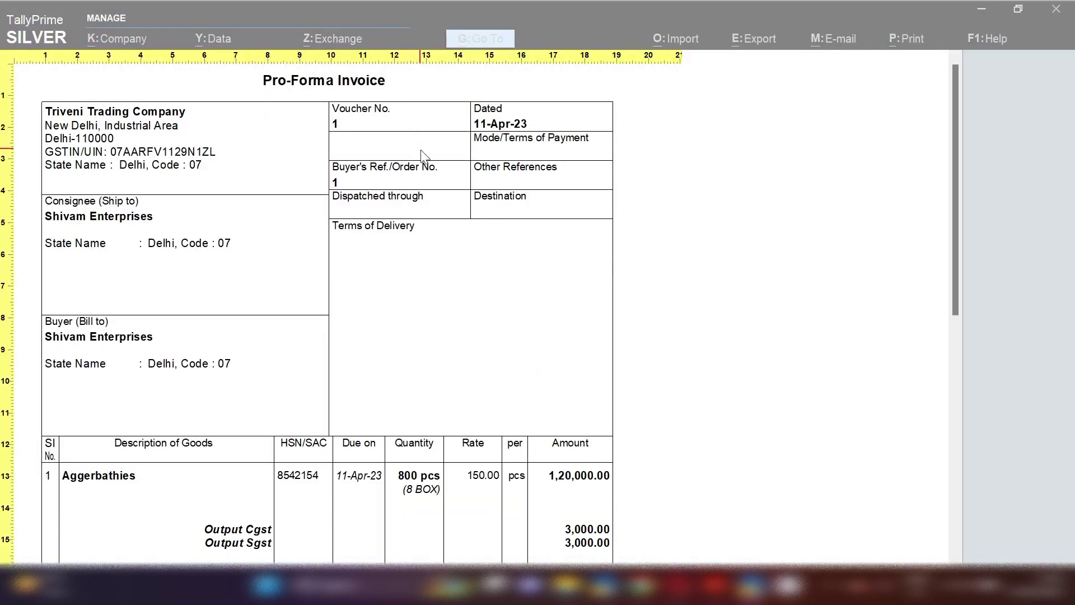
left_click(448, 180)
key("Escape")
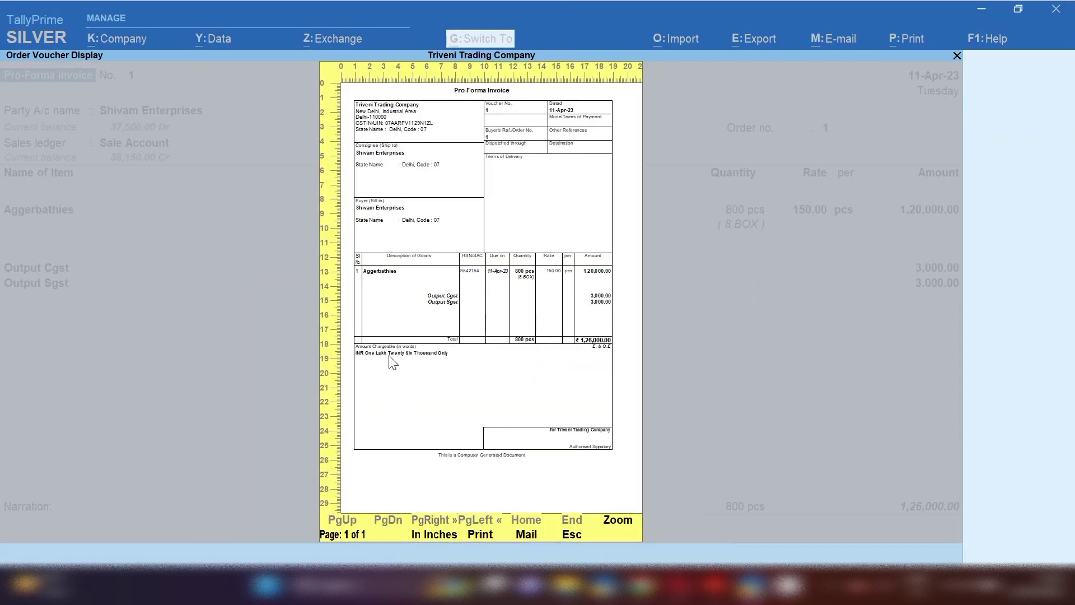
key("Escape")
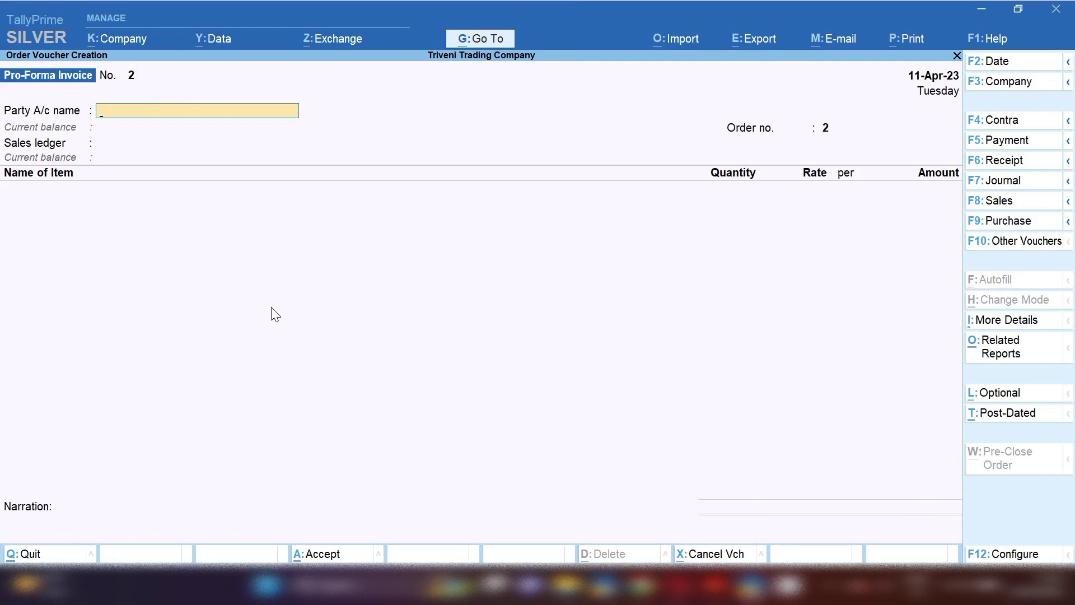
Quit voucher creation and open the company's Statistics report.
key("Escape")
key("Return")
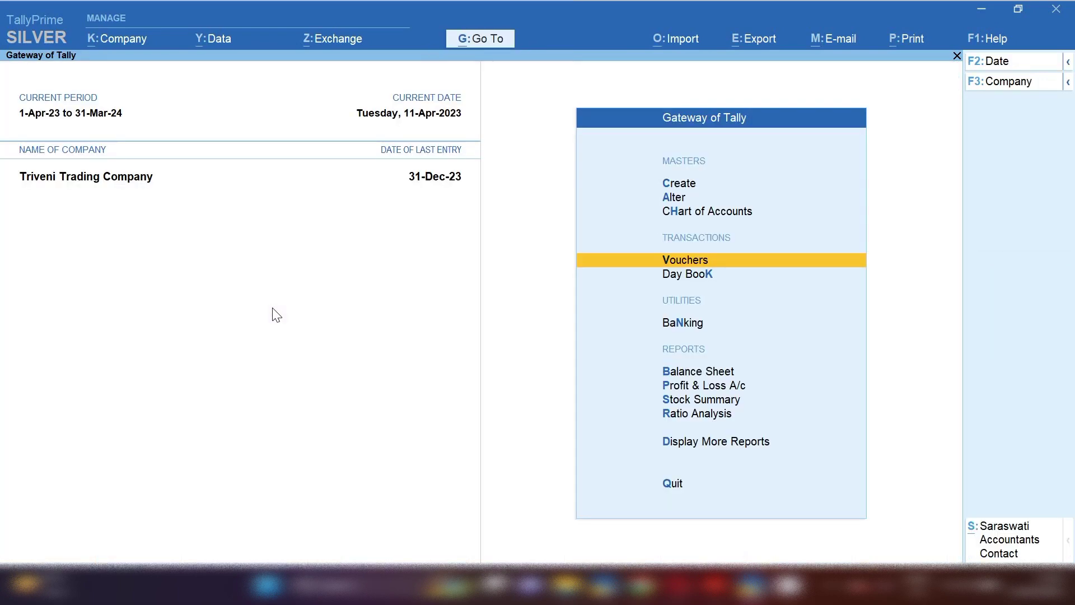
key("d")
key("t")
key("s")
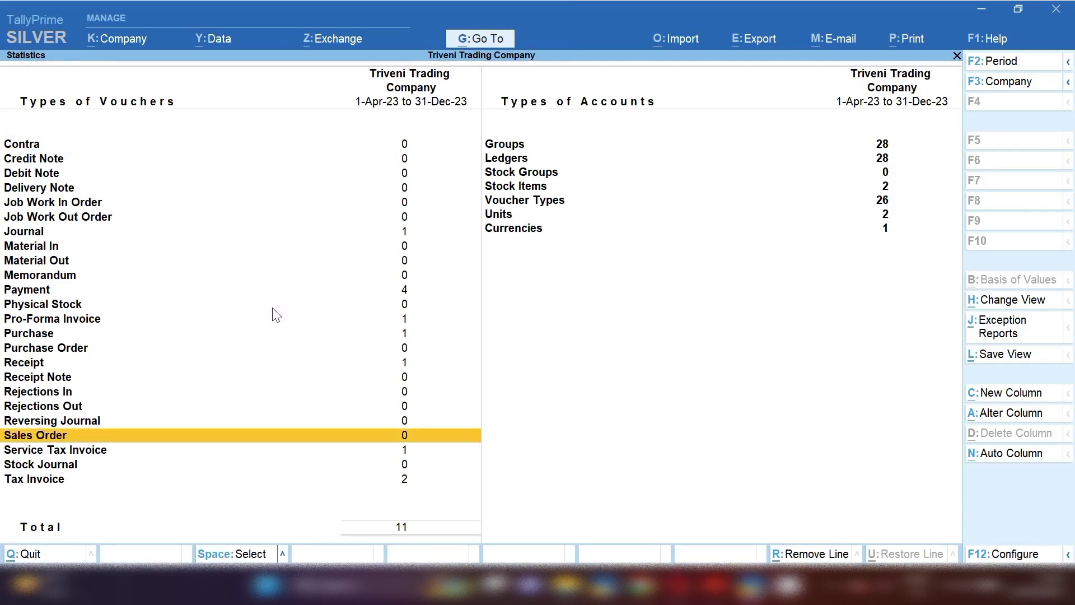
Open the monthly register for the Pro-Forma Invoice voucher type from the statistics.
key("Up")
key("Up")
key("Up")
key("Up")
key("Up")
key("Up")
key("Up")
key("Up")
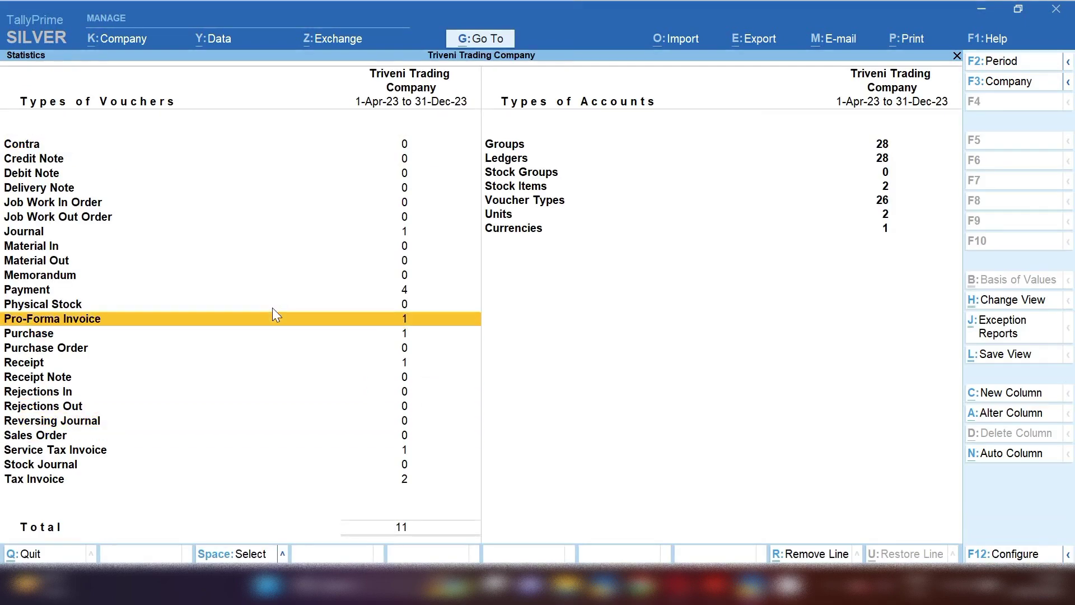
key("Return")
Open the April list of Pro-Forma Invoice vouchers.
key("Up")
key("Up")
key("Up")
key("Up")
key("Up")
key("Up")
key("Up")
key("Up")
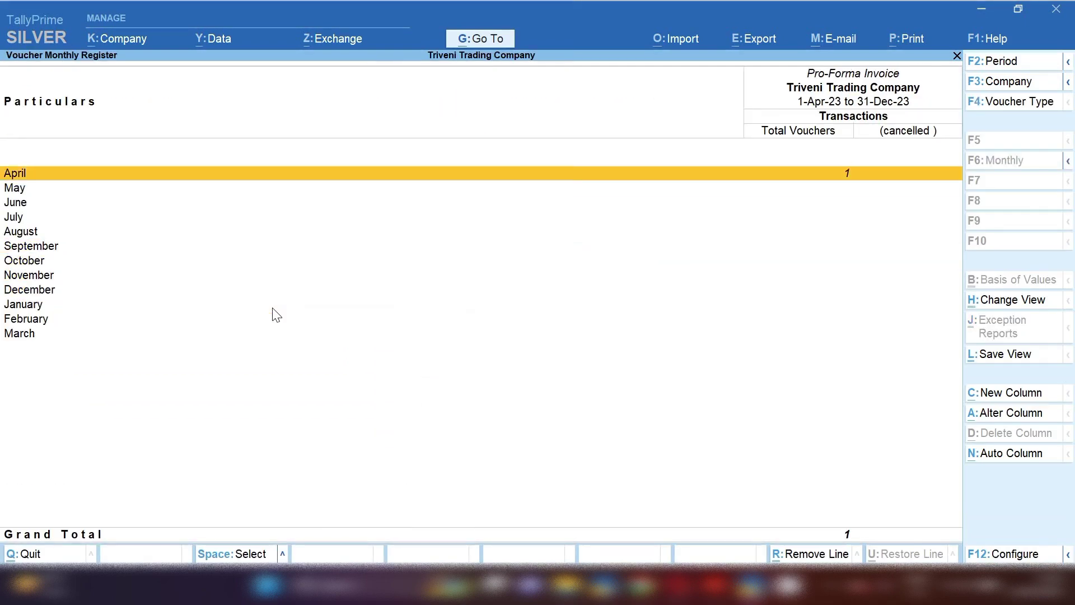
key("Return")
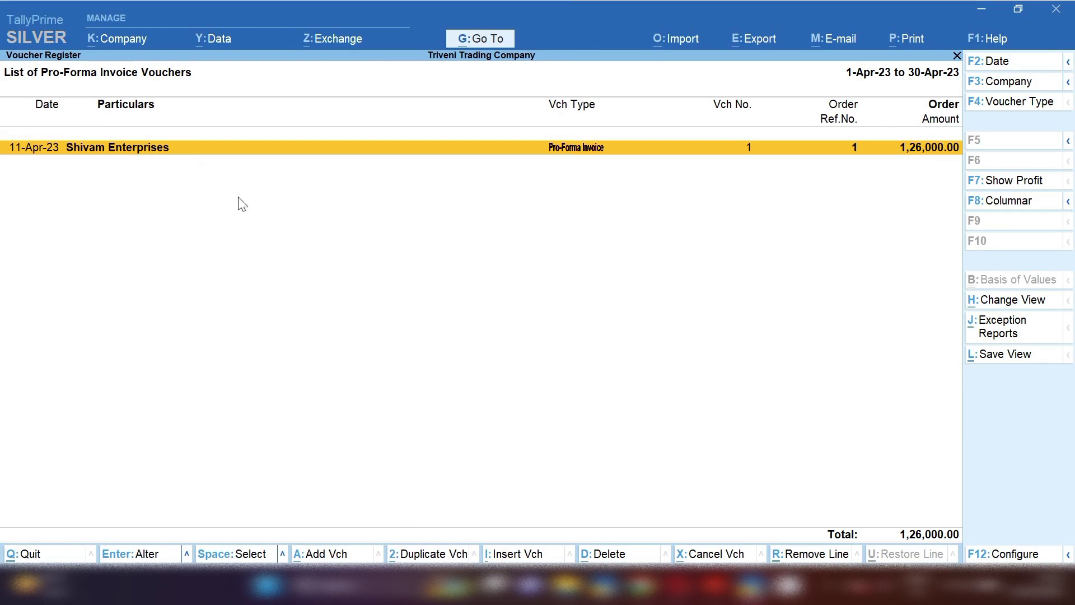
Duplicate the Shivam Enterprises pro-forma invoice as a Tax Invoice, save it without sending e-Way Bill details, and return to the statistics.
left_click(431, 553)
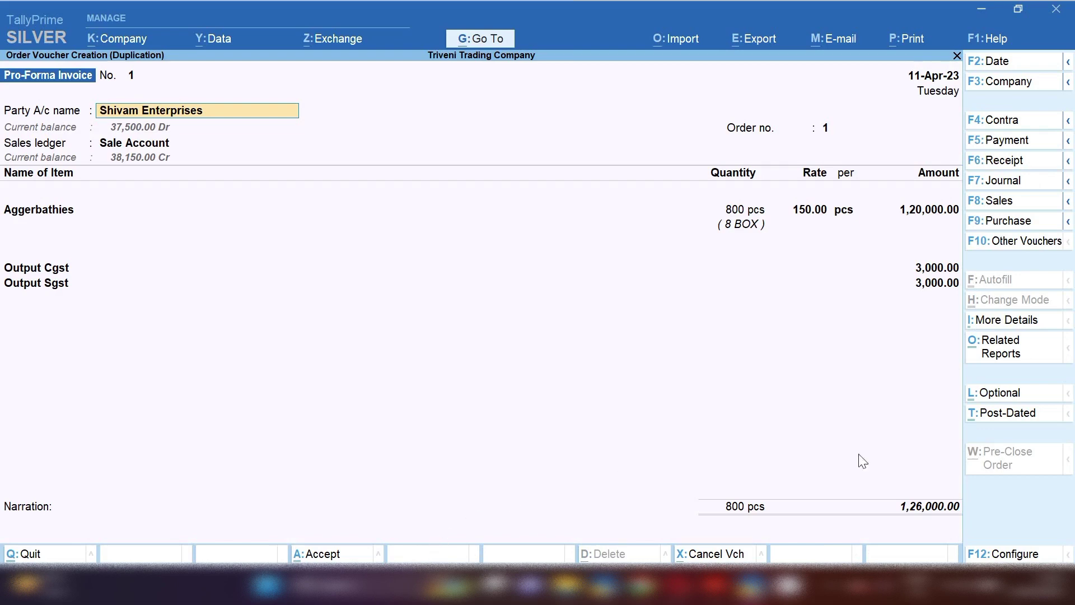
left_click(997, 207)
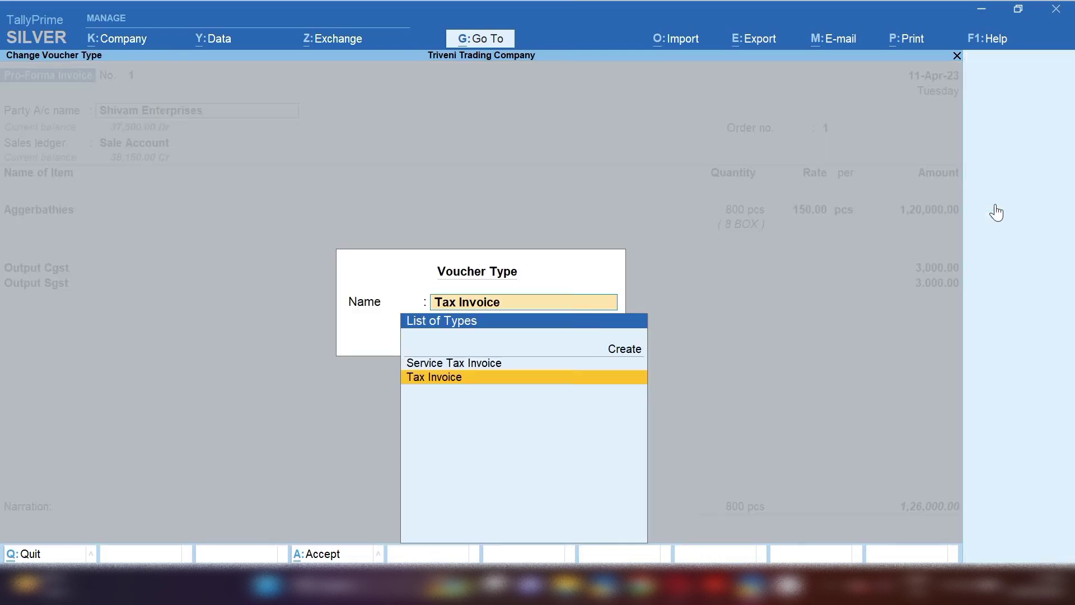
key("Return")
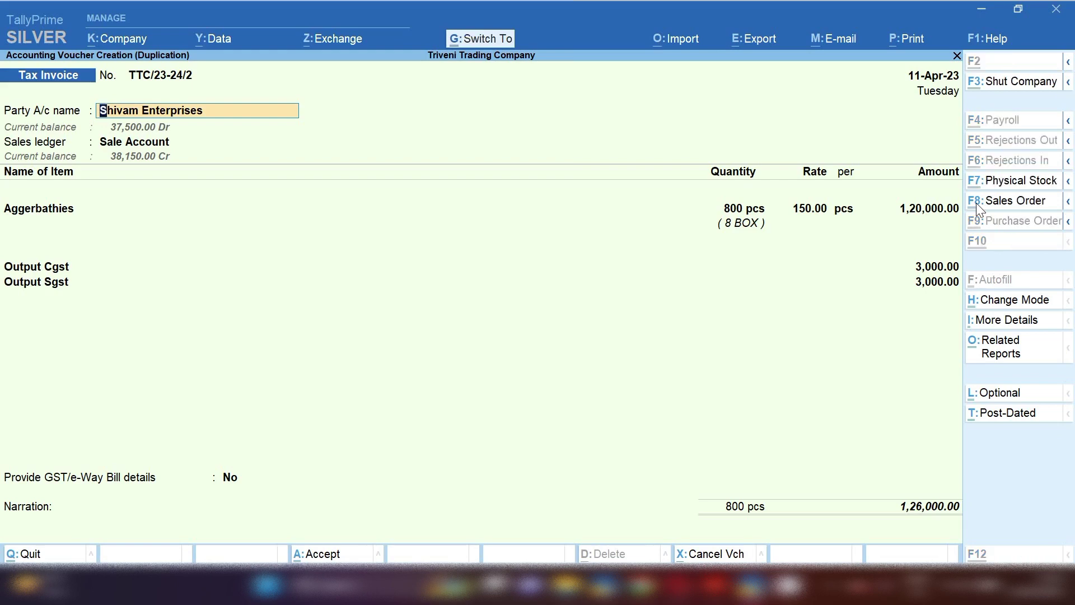
key("ctrl+a")
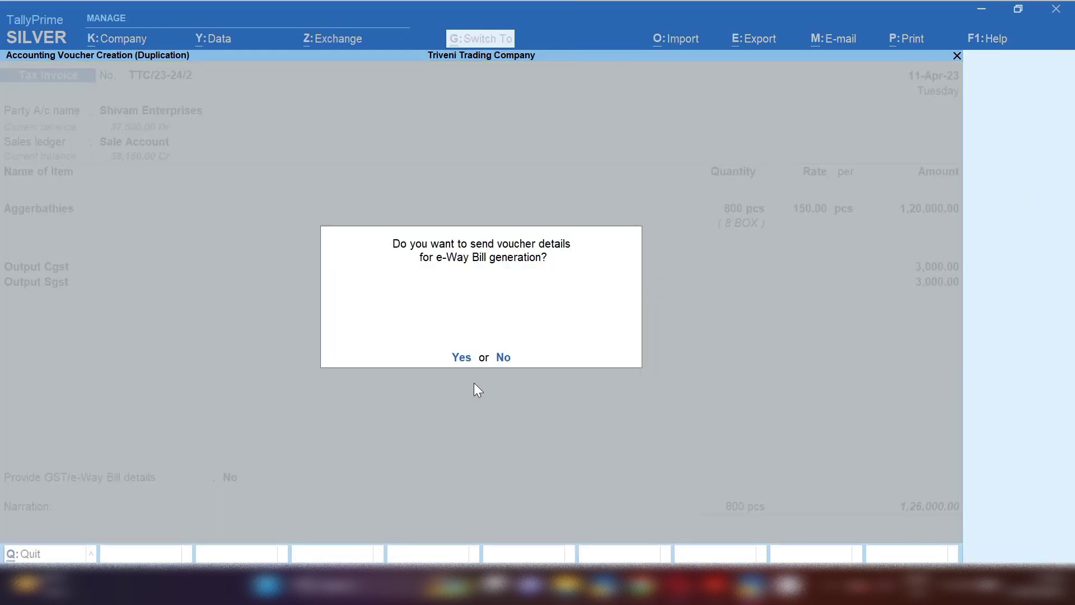
left_click(503, 364)
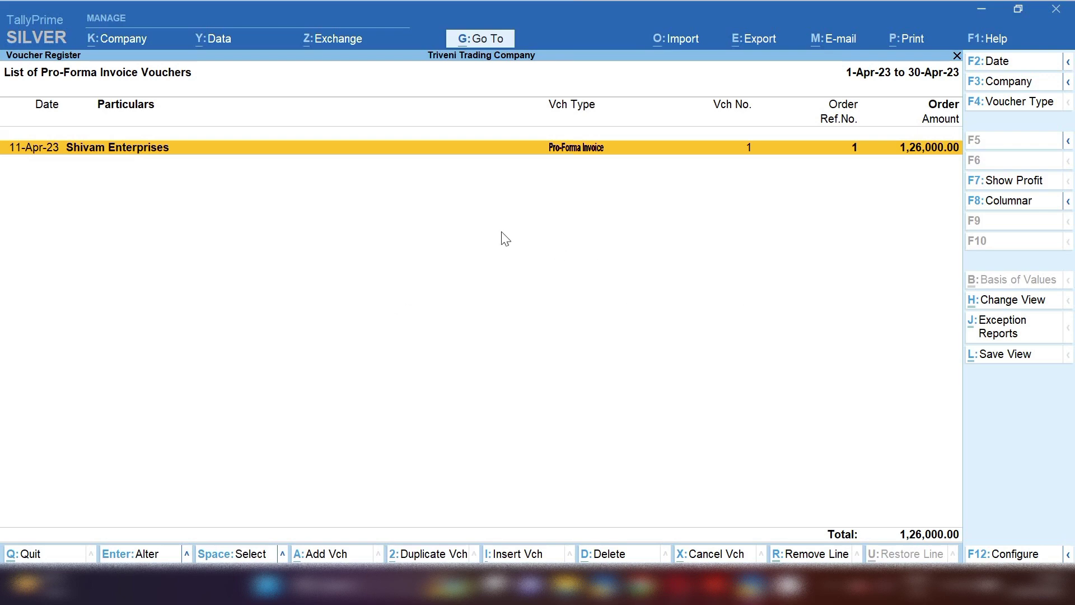
key("Escape")
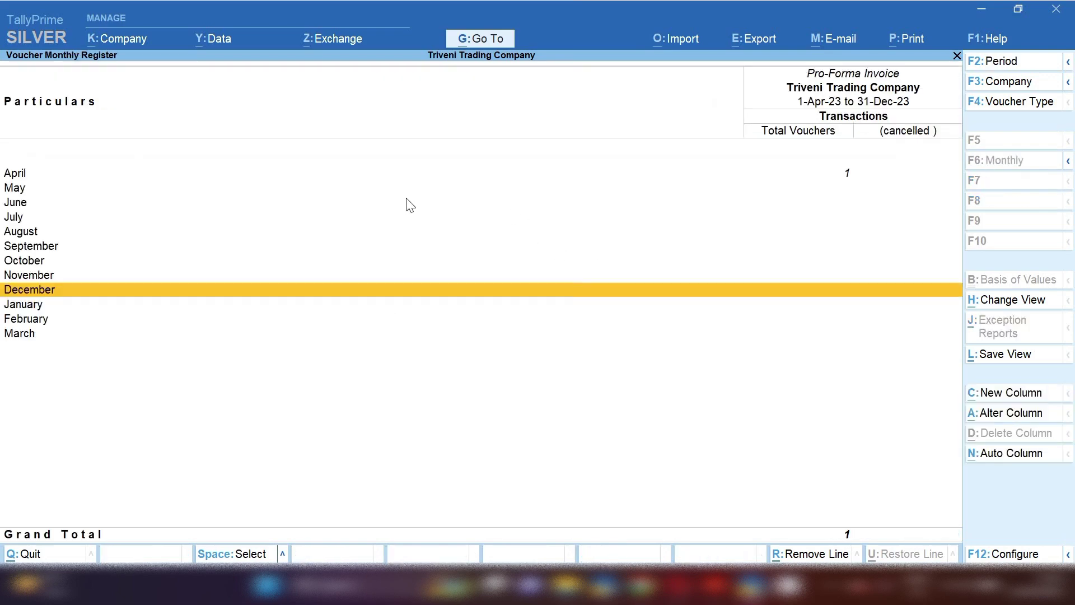
key("Escape")
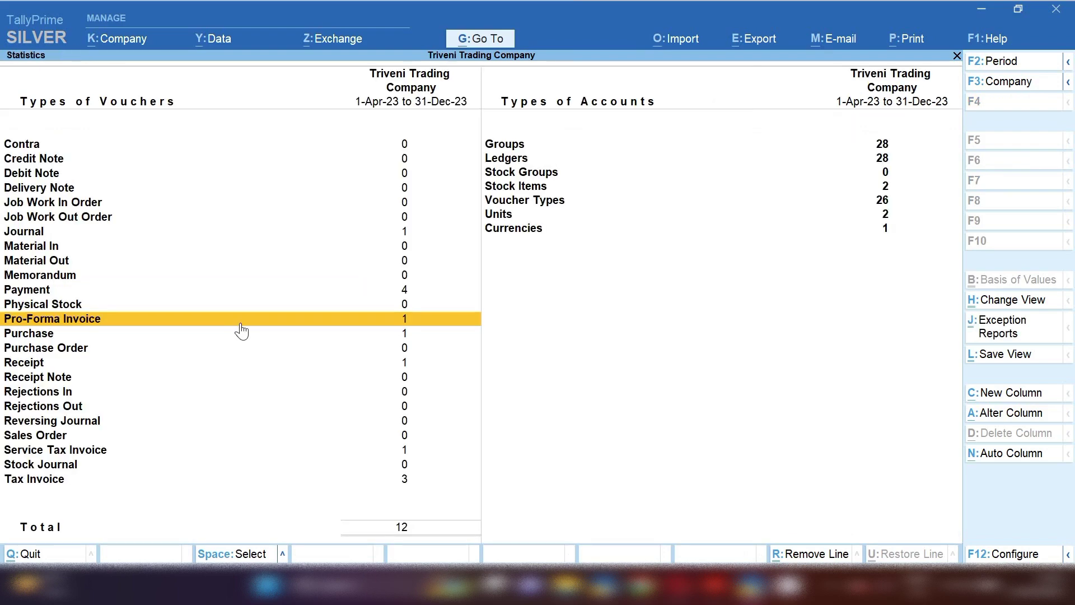
Reopen the April pro-forma invoice for Shivam Enterprises to review it, and return to the voucher statistics.
key("Return")
key("Up")
key("Home")
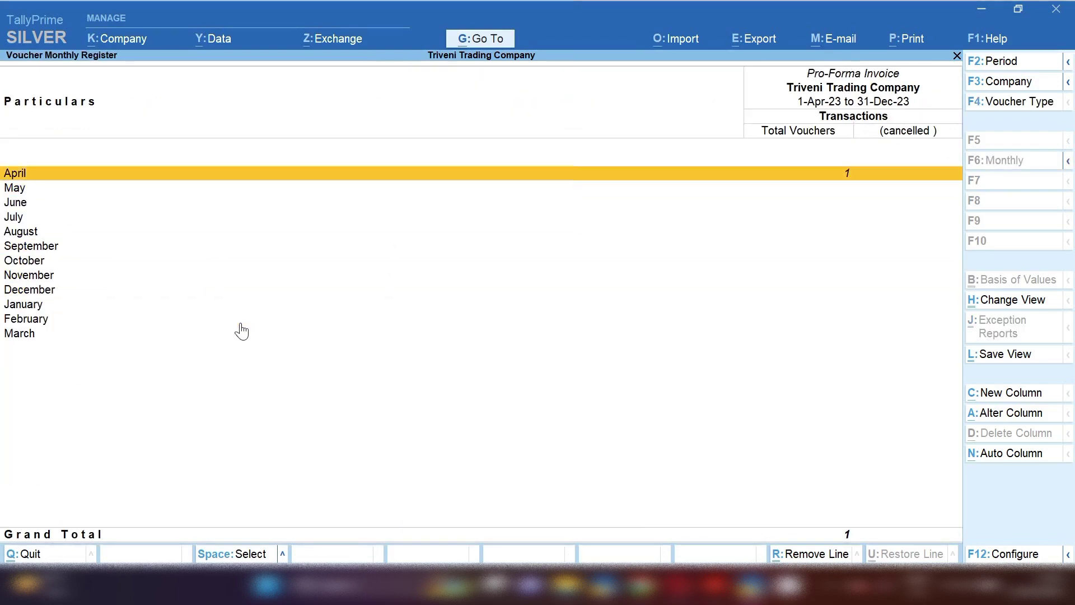
key("Return")
key("Return")
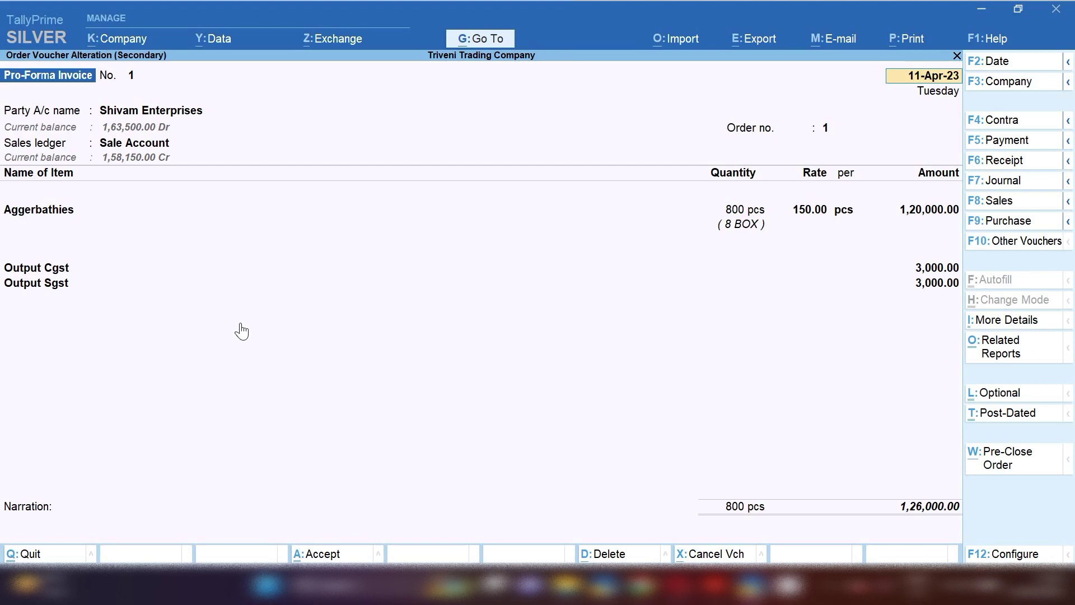
key("BackSpace")
key("Escape")
key("Escape")
key("Escape")
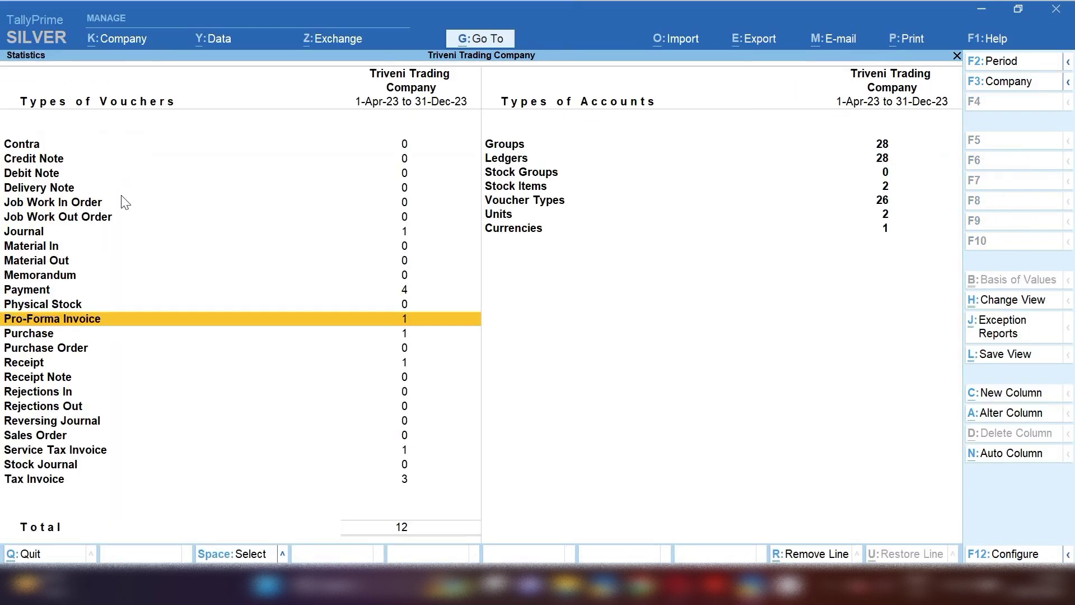
Open the December list of Tax Invoice vouchers from the voucher statistics.
key("Down")
key("Down")
key("Down")
key("Down")
key("Down")
key("Down")
key("Down")
key("Down")
key("Down")
key("Down")
key("Down")
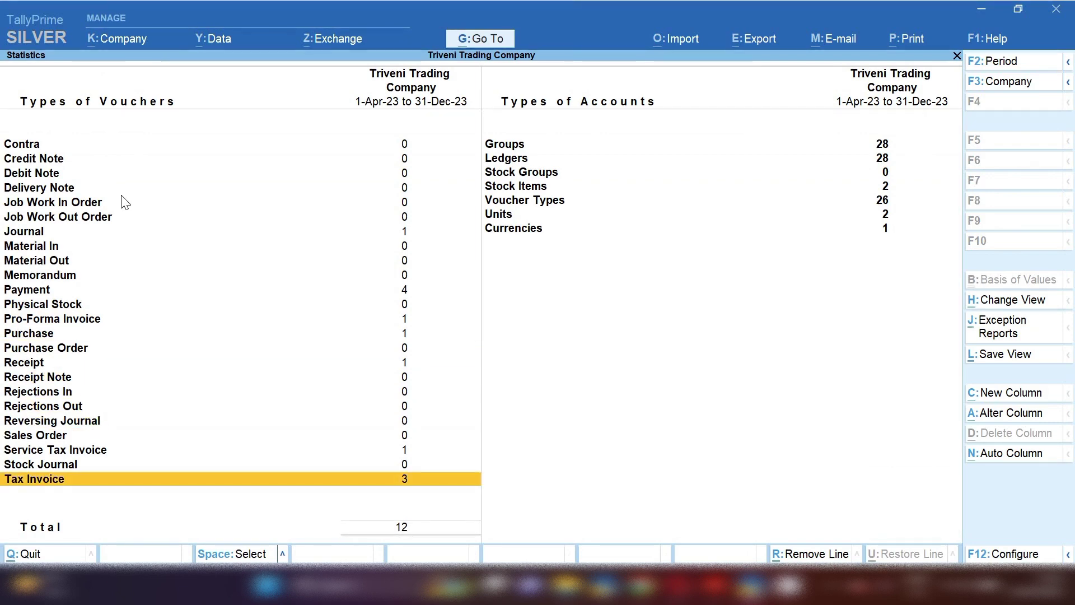
key("Up")
key("Up")
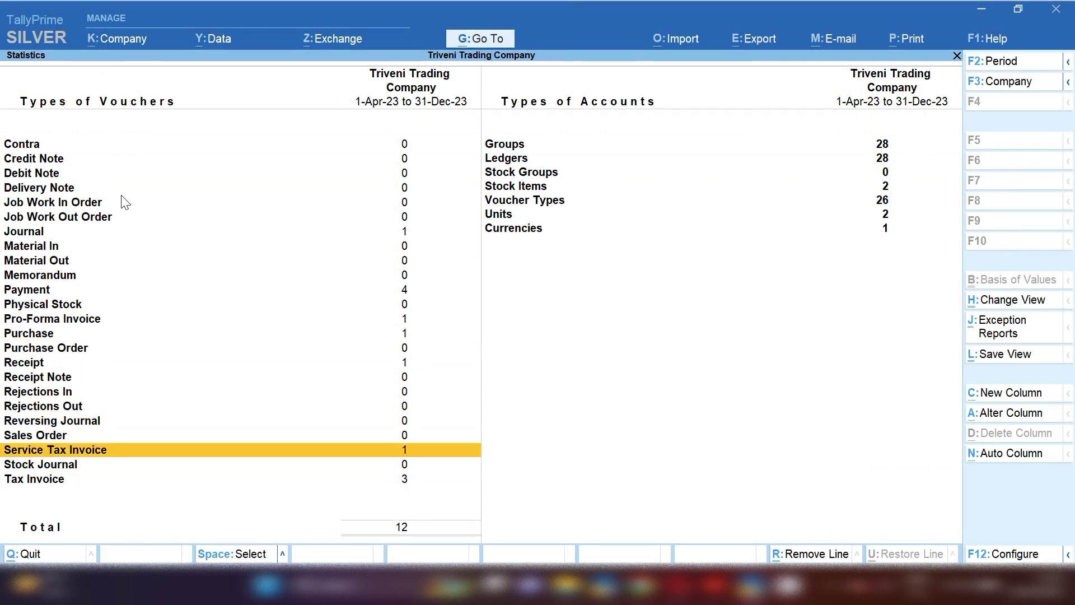
key("Down")
key("Down")
key("Return")
key("Return")
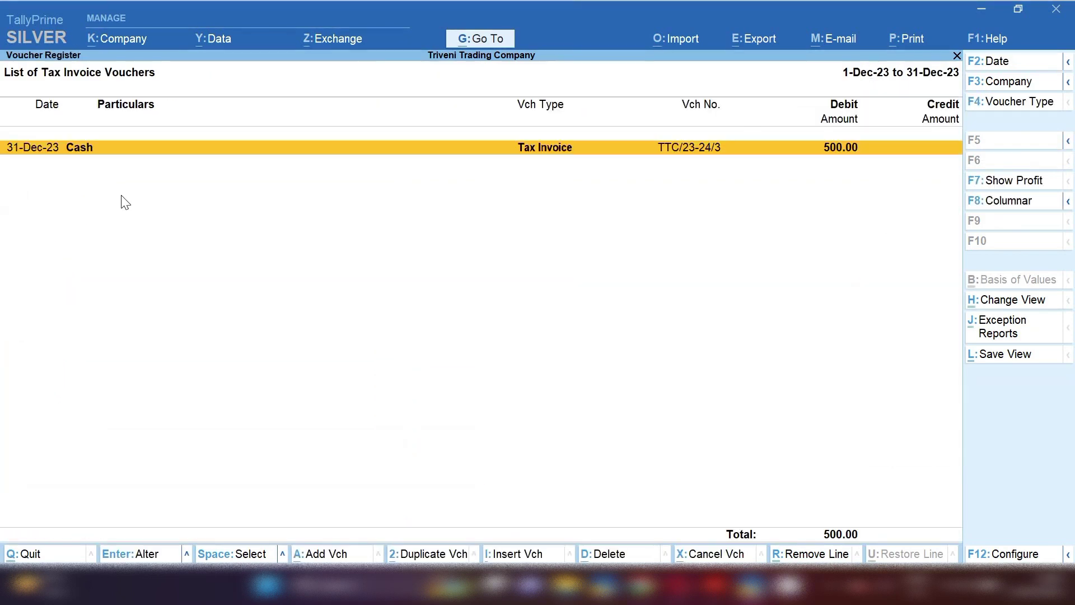
Return to the Tax Invoice monthly register and open the April voucher list.
key("Escape")
key("Up")
key("Up")
key("Up")
key("Up")
key("Up")
key("Up")
key("Up")
key("Up")
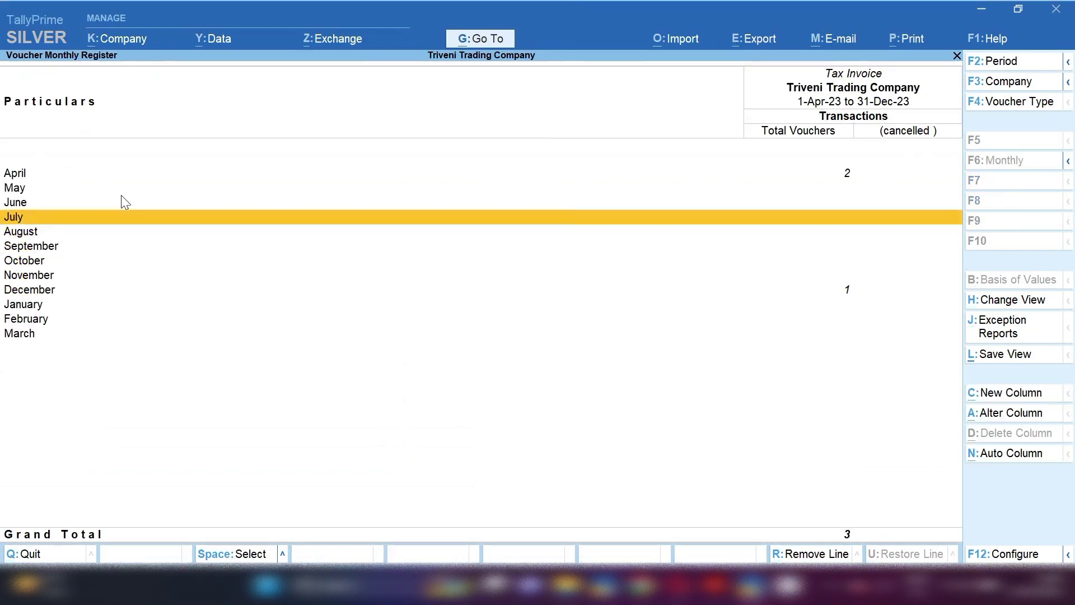
key("Return")
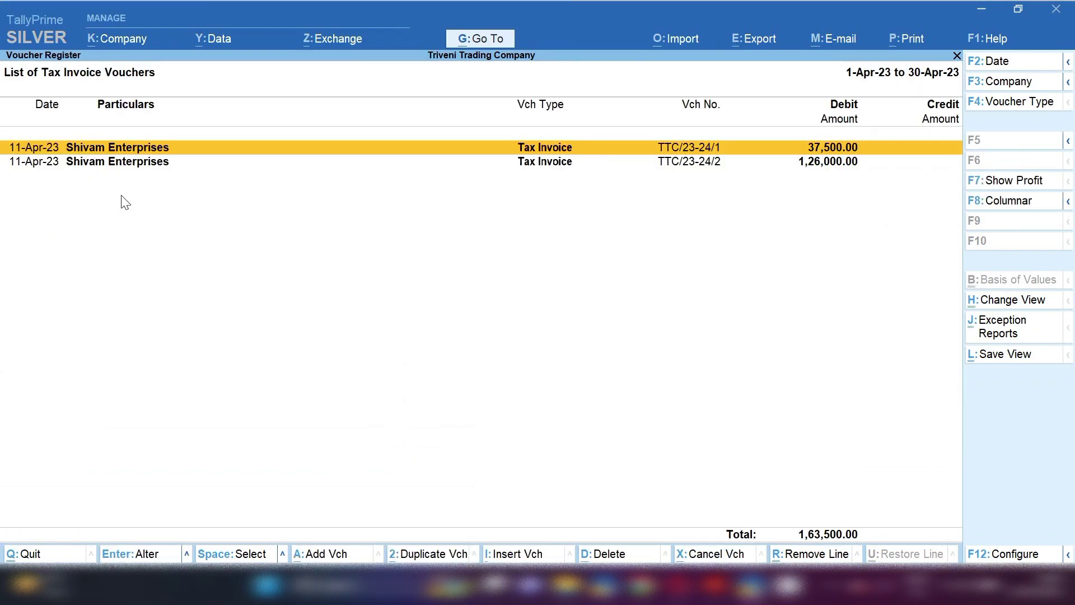
Open the second Shivam Enterprises tax invoice of 11-Apr-23 to review it, and return to the April list.
key("Down")
key("Return")
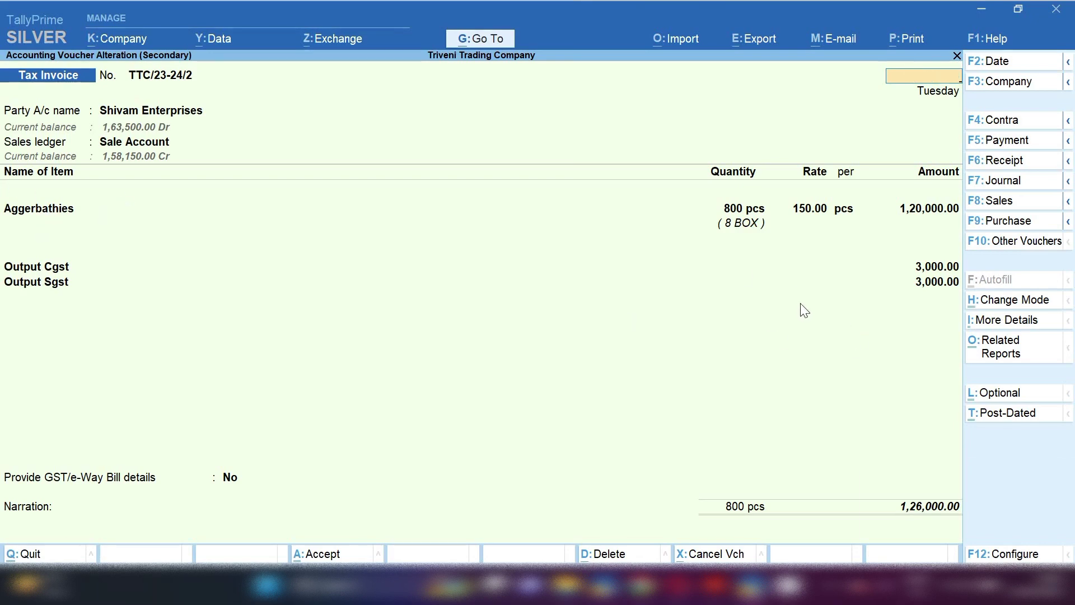
key("Escape")
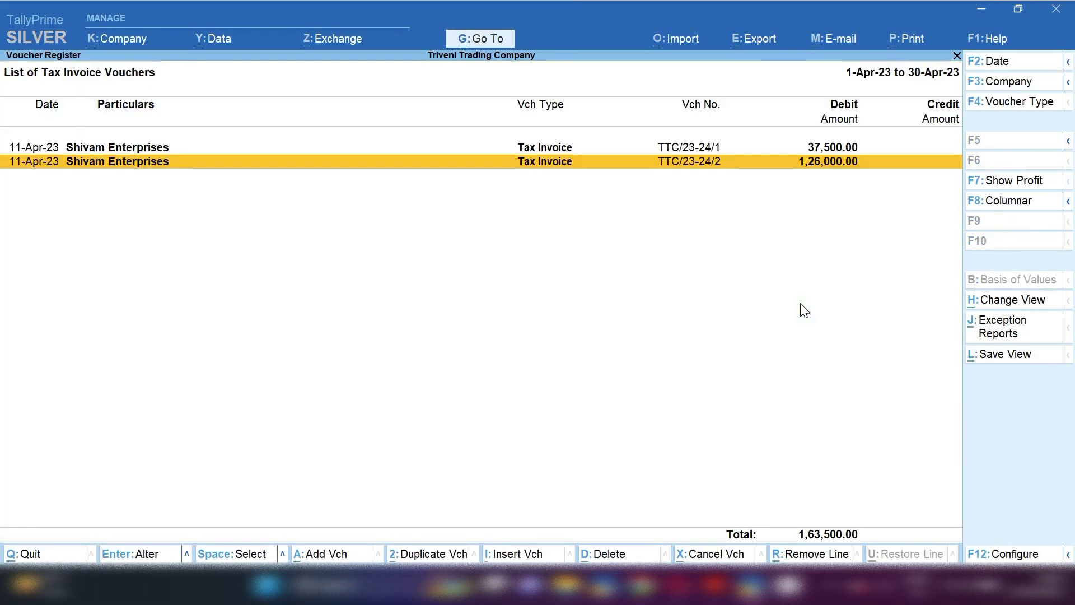